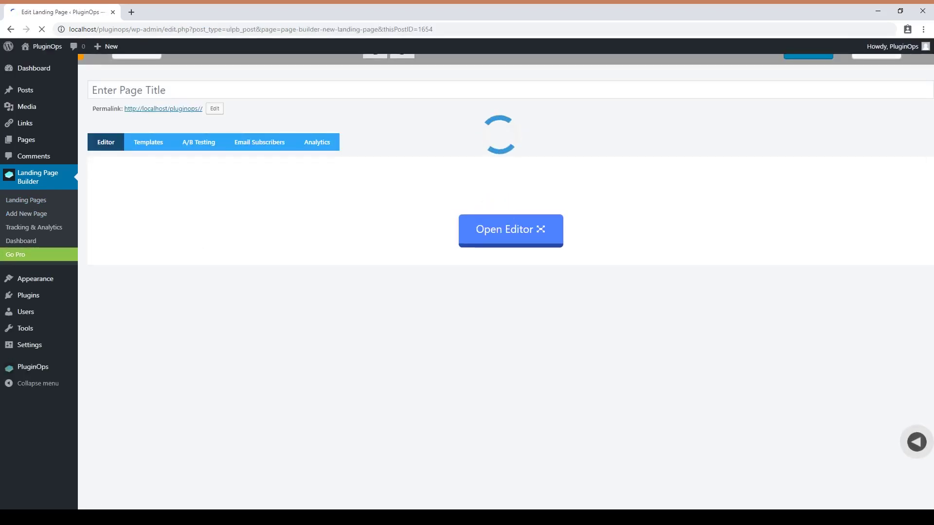
Step: Start the new landing page from the blue online blogging course template and open it in the editor
scroll(706, 331, "down", 3)
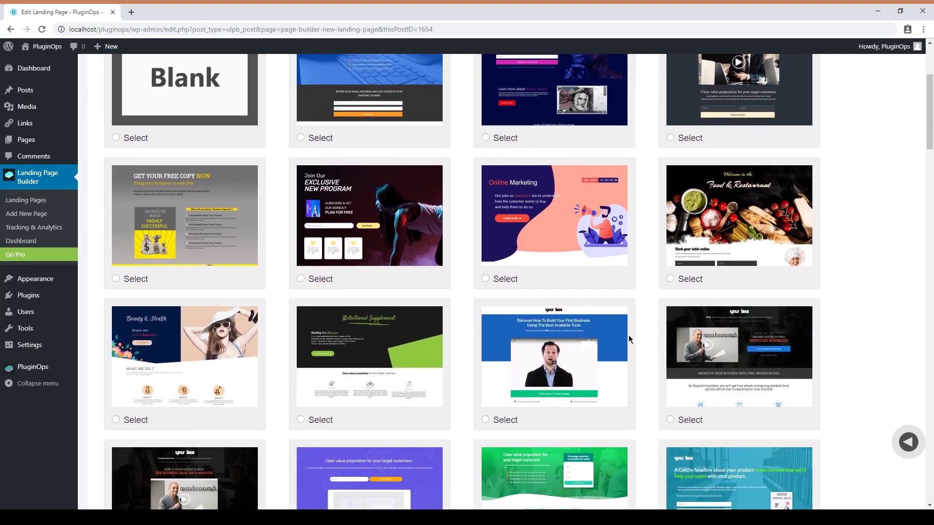
scroll(629, 335, "up", 2)
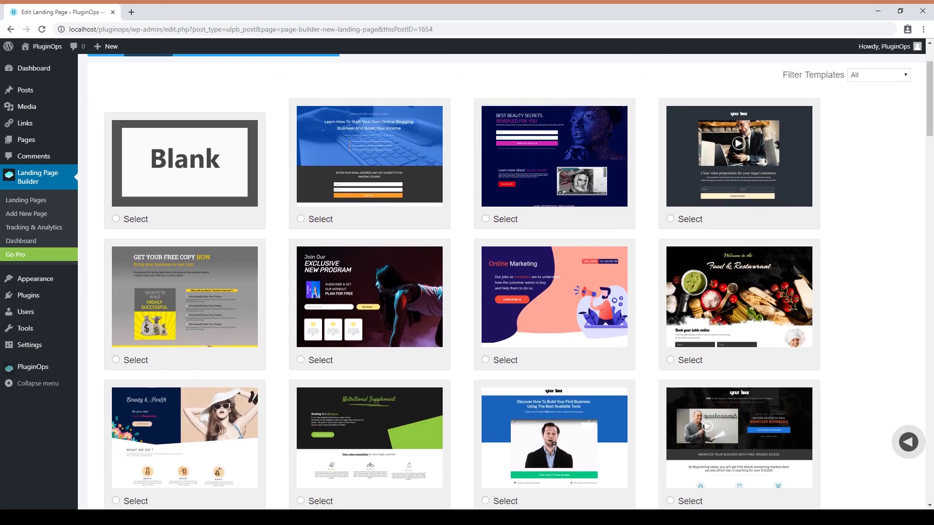
left_click(365, 224)
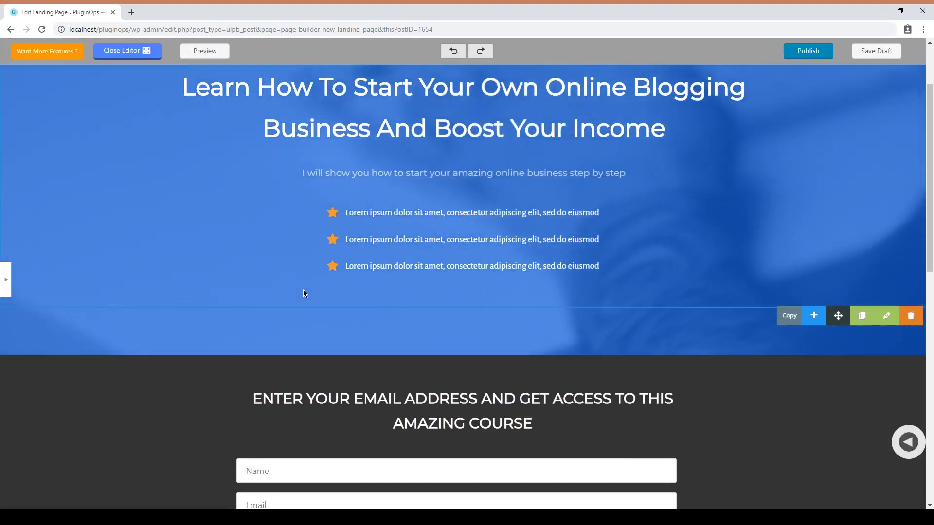
Step: Look over the template's sections, from the hero and email signup form down to the course classes, expert profile and footer
scroll(303, 290, "up", 2)
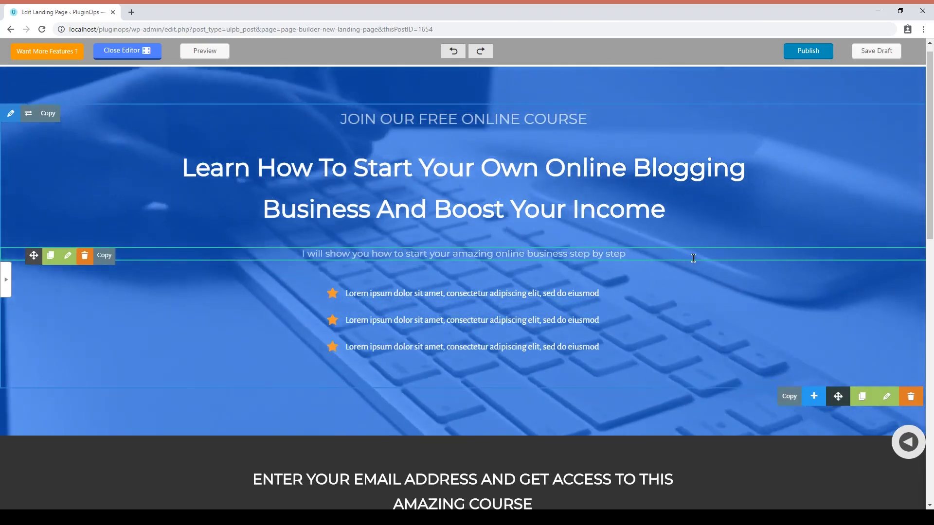
scroll(625, 293, "down", 4)
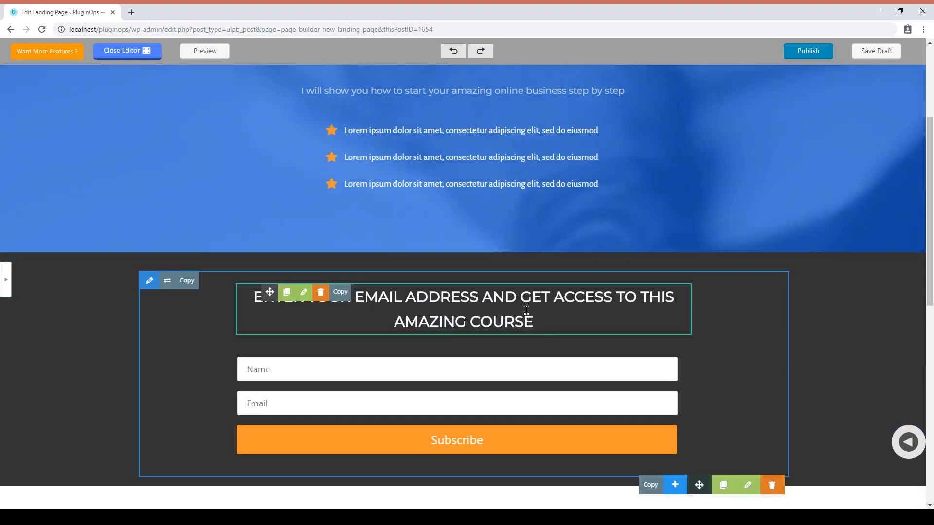
scroll(701, 249, "down", 3)
scroll(579, 392, "down", 3)
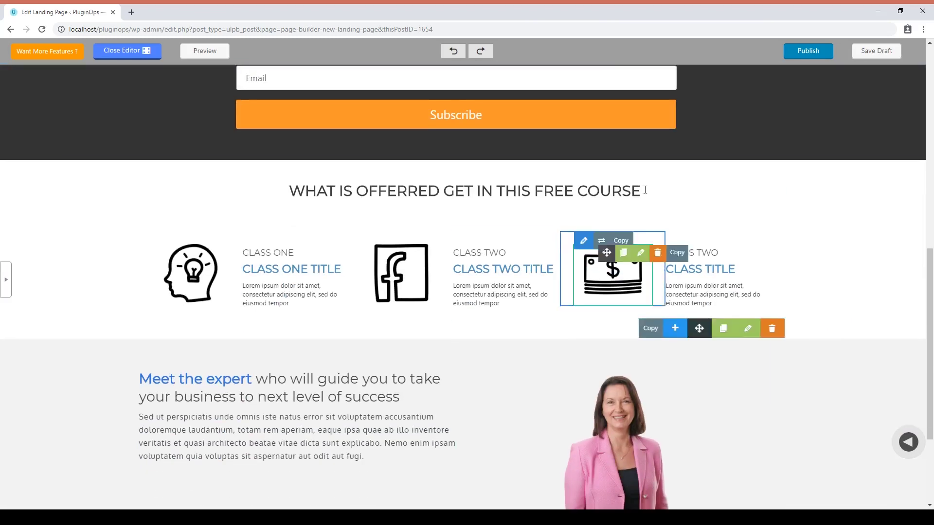
scroll(632, 272, "up", 4)
scroll(243, 267, "up", 3)
scroll(377, 394, "down", 6)
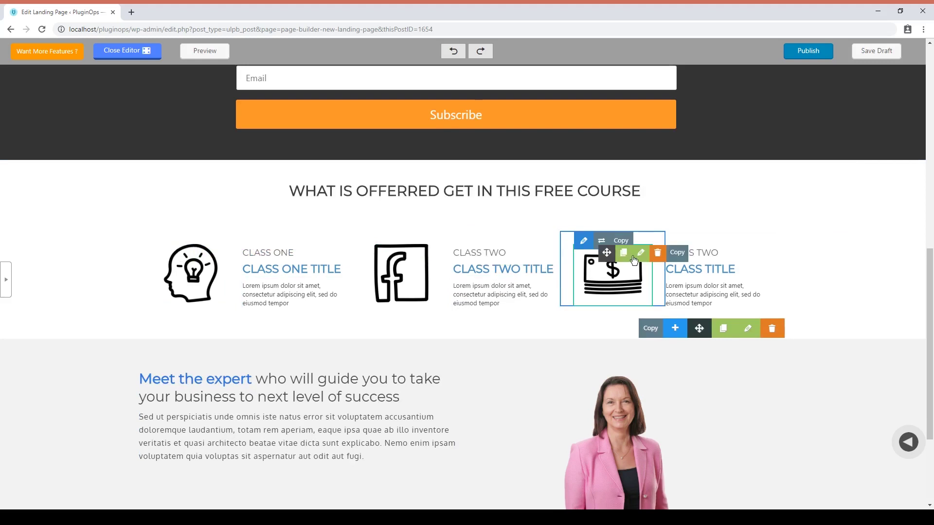
scroll(516, 269, "down", 2)
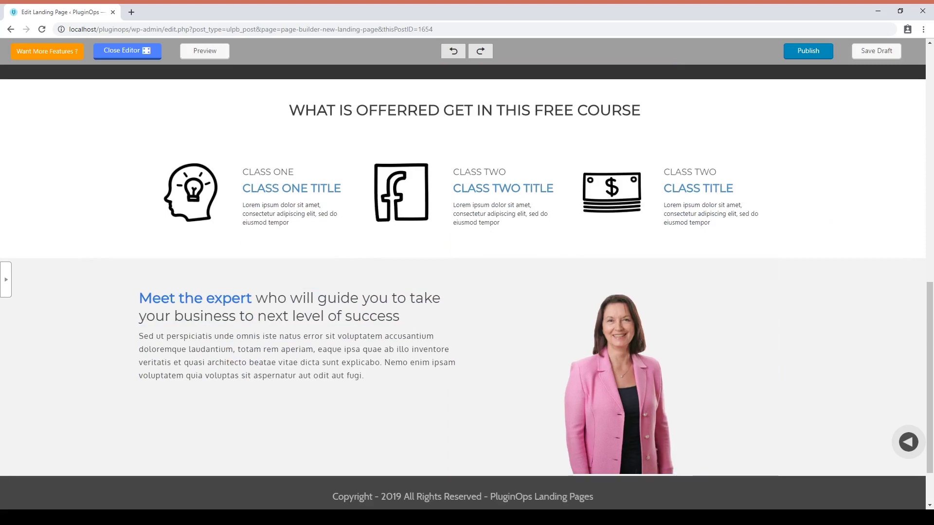
scroll(726, 336, "up", 12)
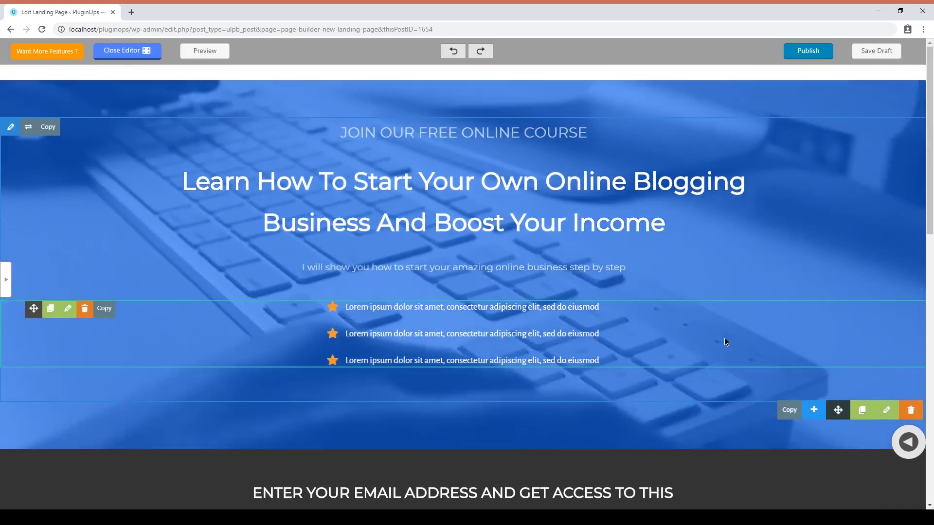
scroll(725, 339, "down", 2)
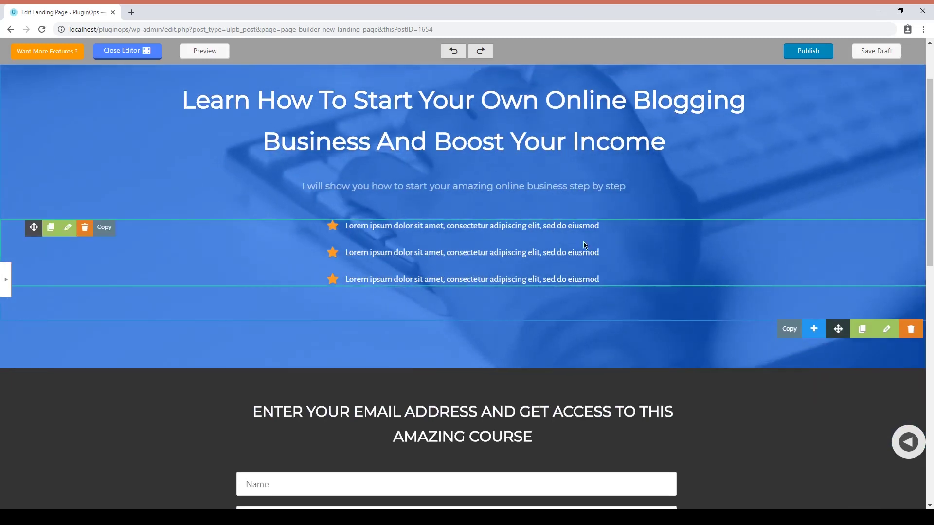
scroll(540, 377, "up", 2)
scroll(540, 378, "down", 2)
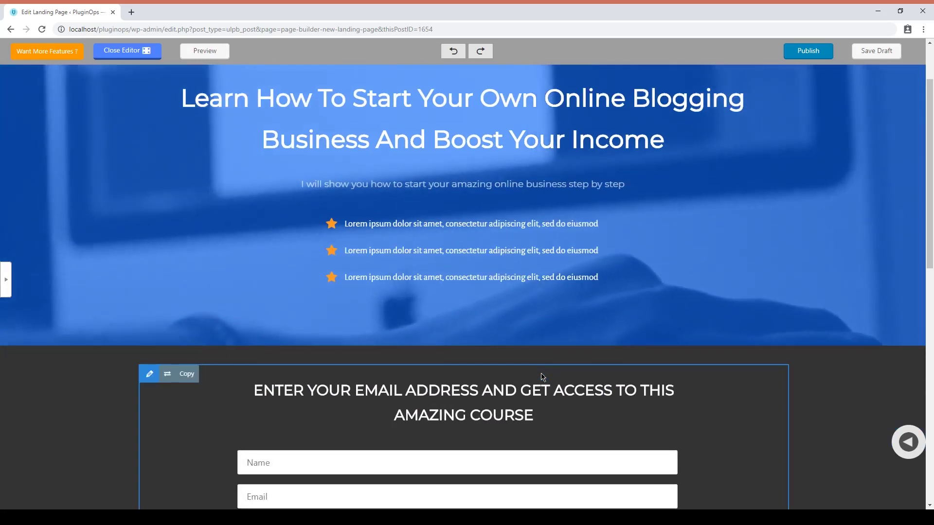
scroll(543, 377, "down", 5)
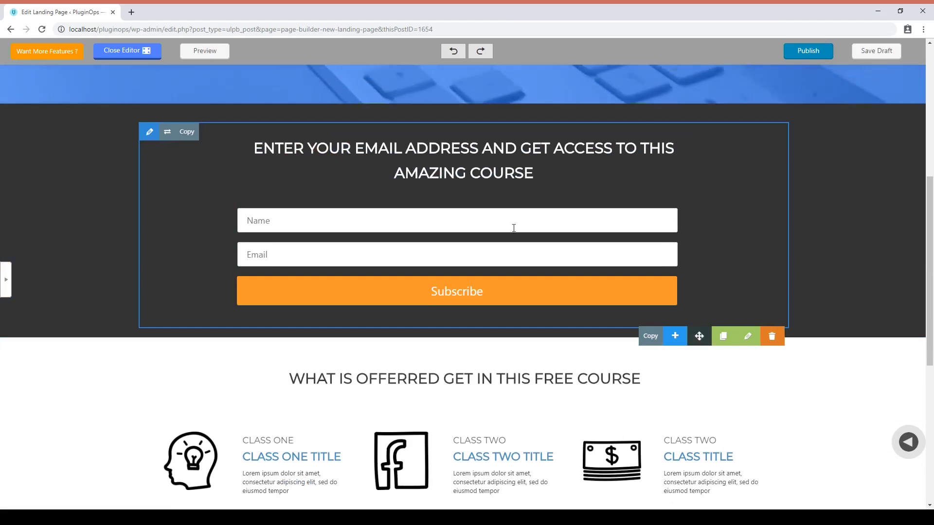
Step: Add a new row with a four-column structure directly below the email signup row
left_click(675, 334)
left_click(336, 352)
scroll(209, 335, "down", 3)
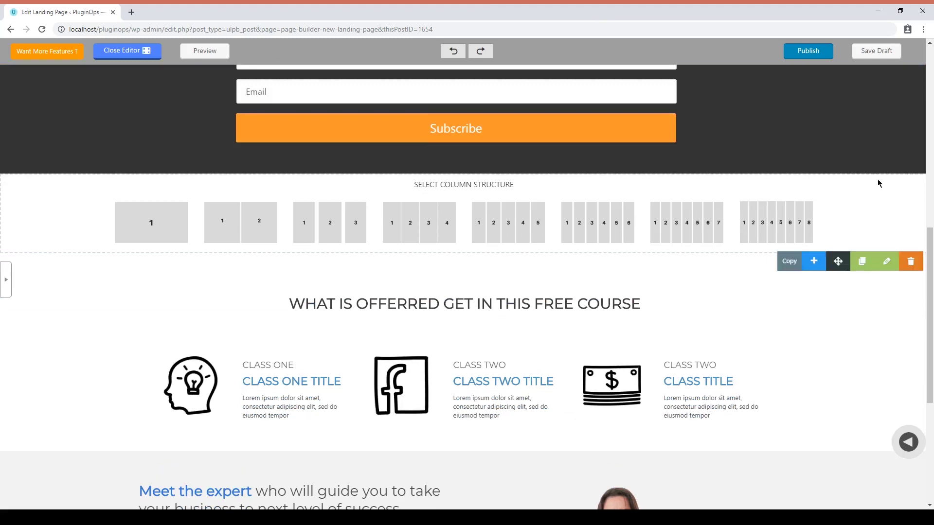
left_click(400, 228)
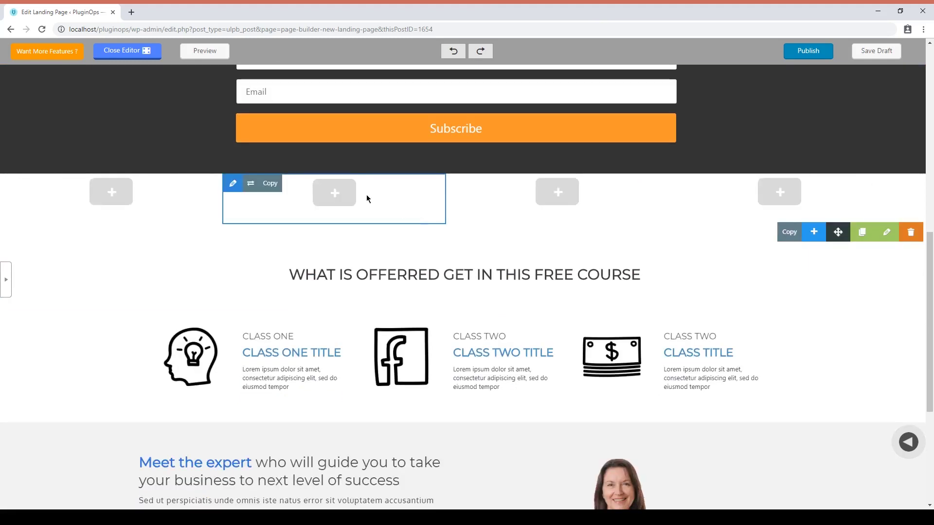
Step: Open the new row's third column, look through the widgets that can be added, and close the options
left_click(558, 198)
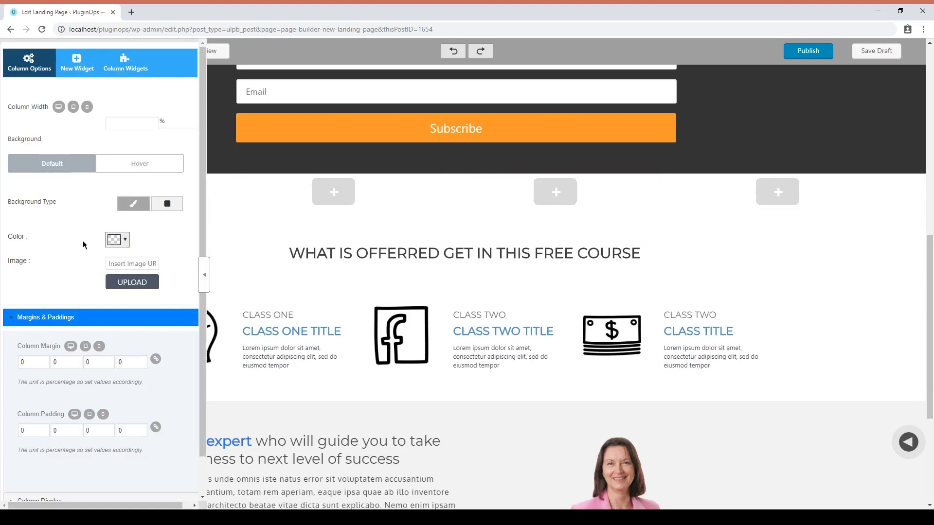
left_click(82, 57)
scroll(170, 365, "down", 10)
scroll(184, 292, "up", 10)
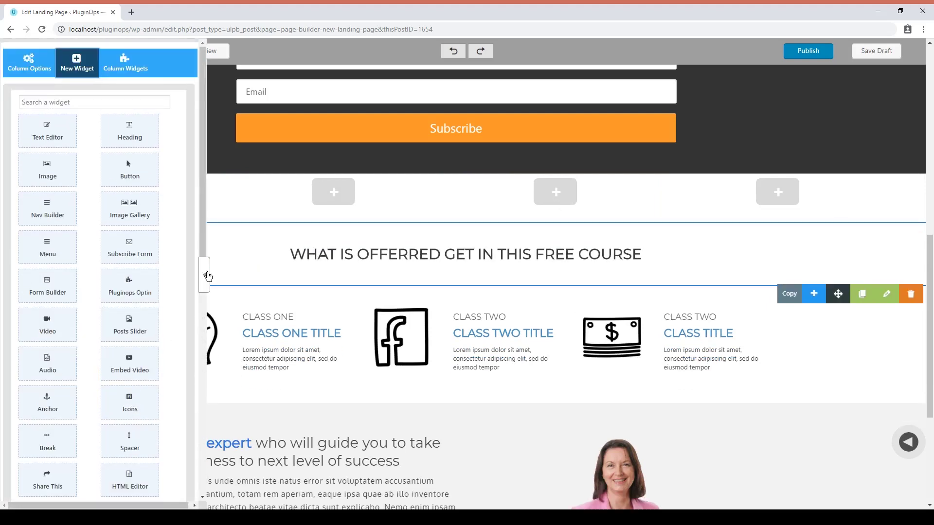
left_click(206, 275)
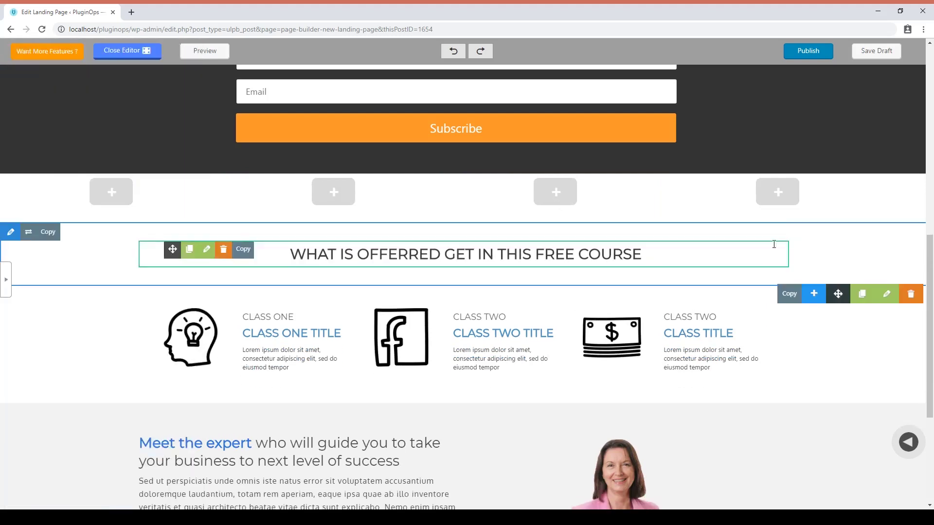
Step: Examine the email signup row's options for background, overlay, shapes, margins and paddings, and background video, and close them
scroll(863, 379, "up", 5)
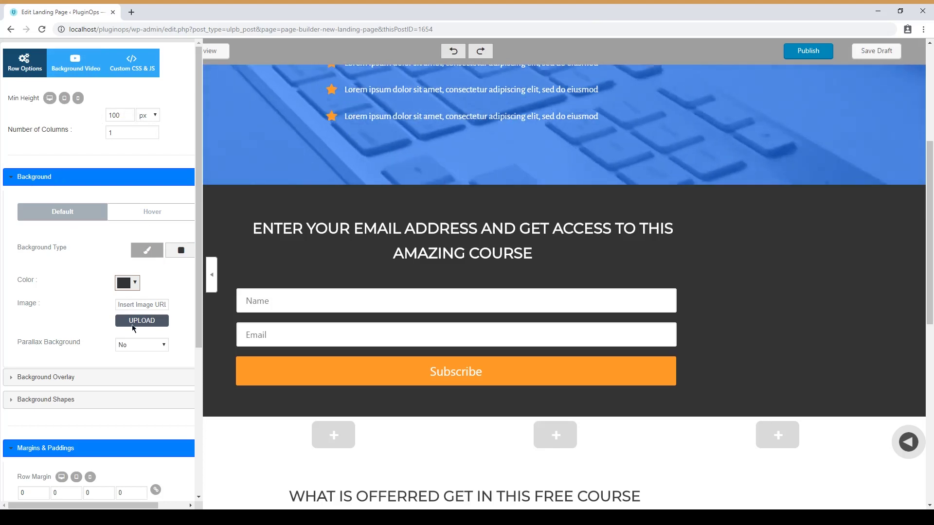
left_click(86, 380)
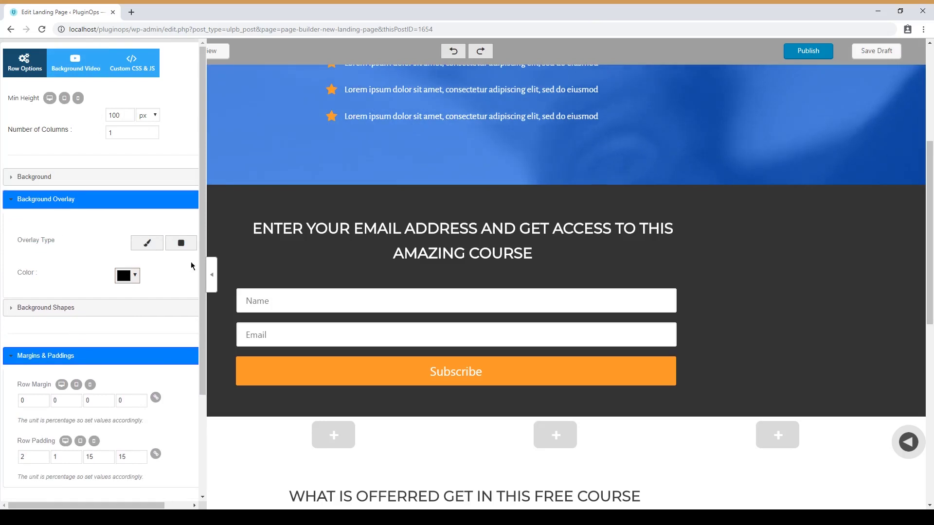
left_click(73, 308)
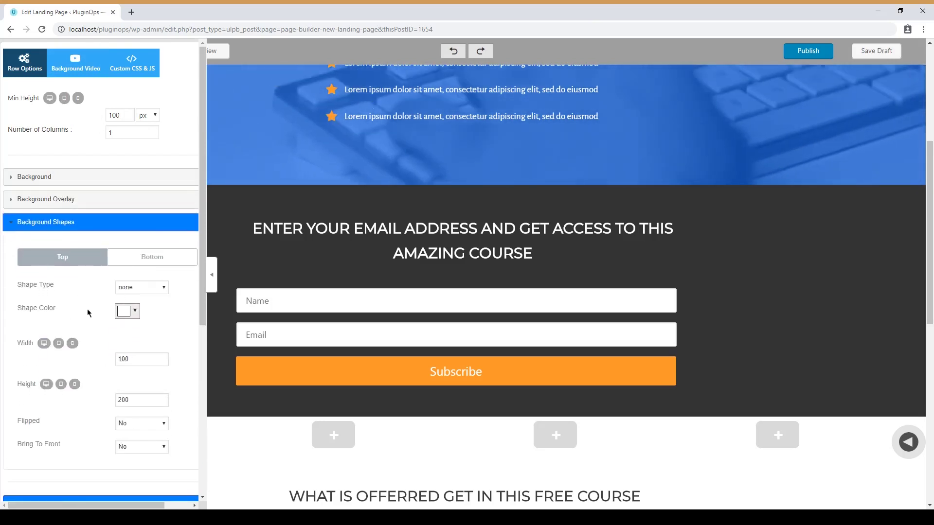
left_click(84, 230)
scroll(80, 311, "down", 1)
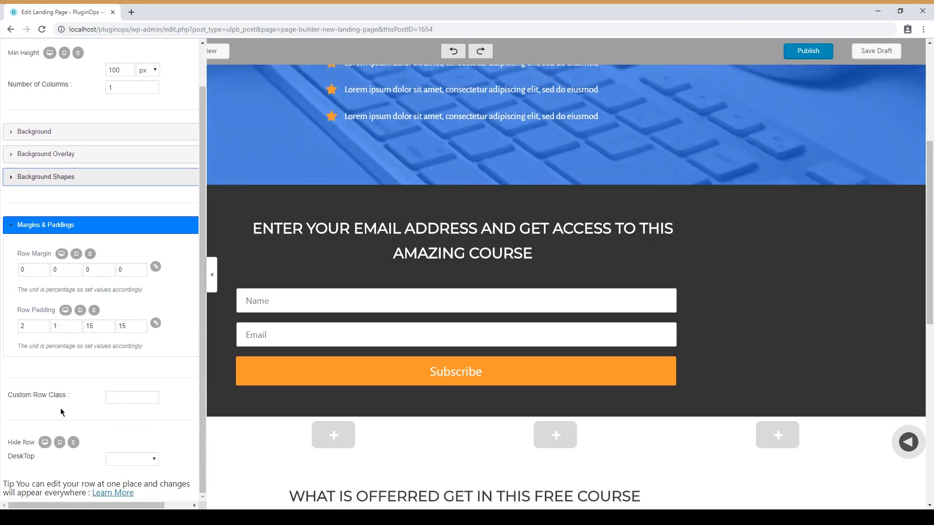
scroll(61, 428, "up", 1)
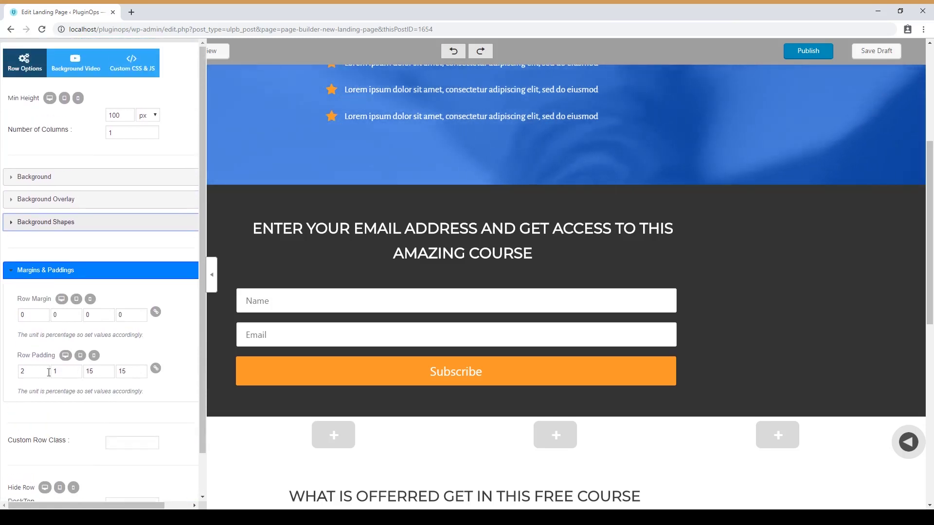
left_click(83, 66)
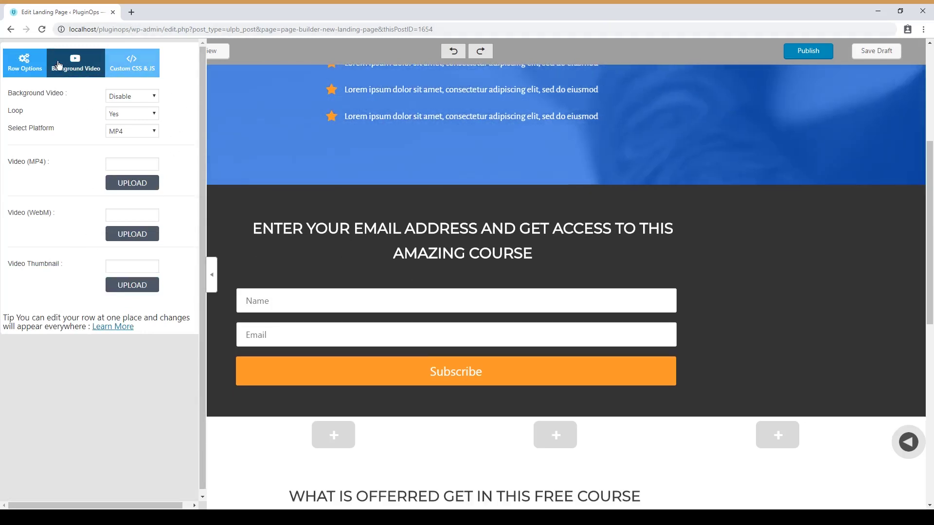
left_click(25, 64)
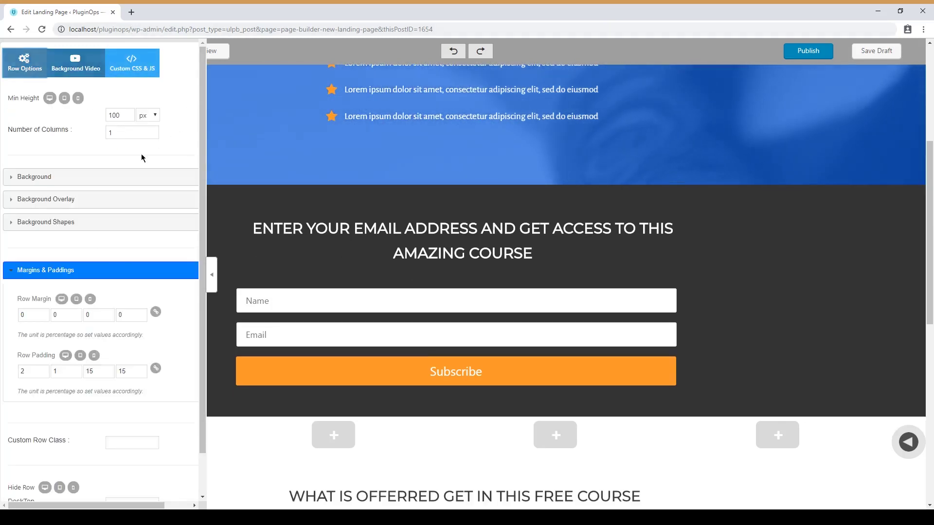
left_click(186, 271)
left_click(208, 275)
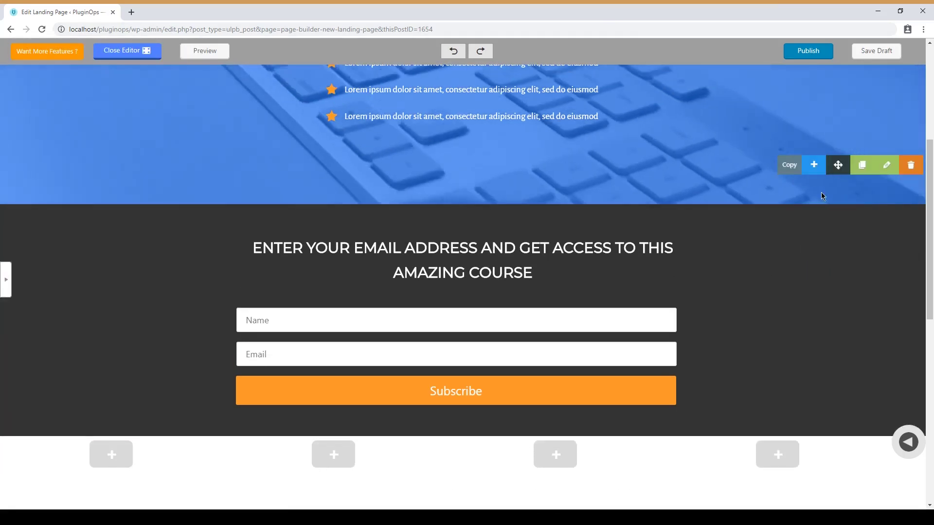
Step: Set the hero row's background overlay color to rgba(60, 127, 228, 0.62) and close the row options
left_click(884, 172)
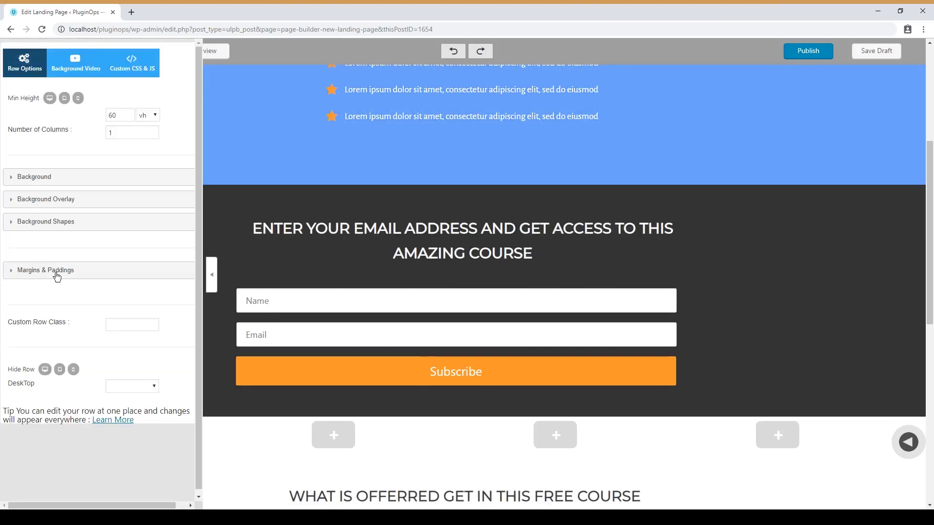
left_click(84, 199)
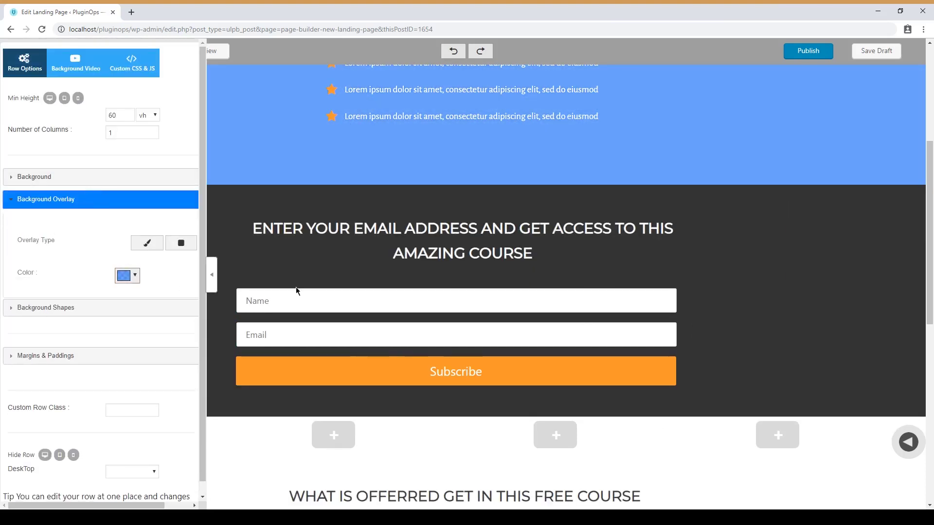
scroll(298, 290, "up", 4)
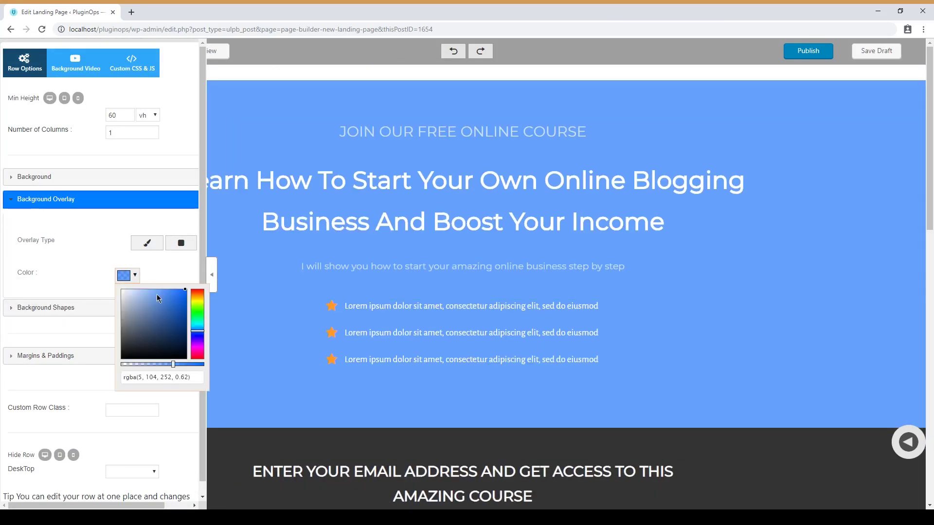
mouse_move(159, 293)
left_mouse_down()
mouse_move(171, 293)
mouse_move(174, 309)
left_mouse_up()
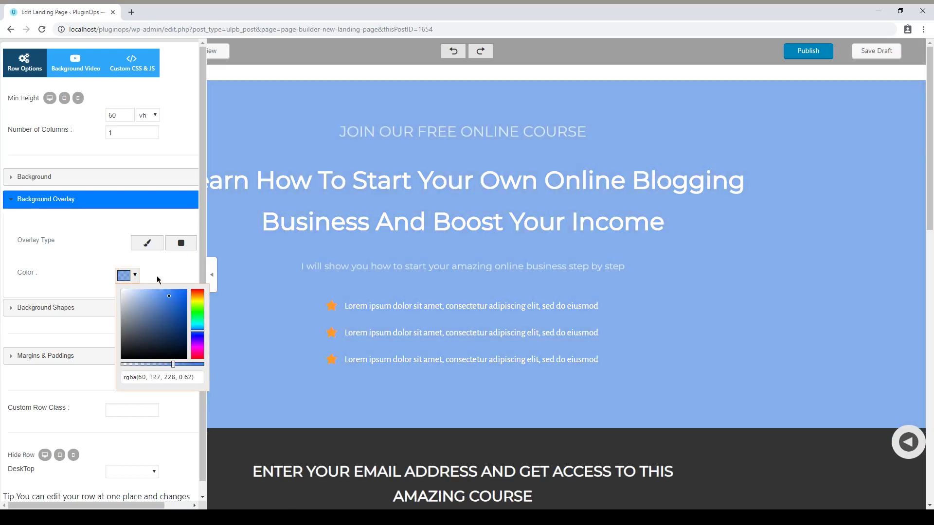
left_click(211, 276)
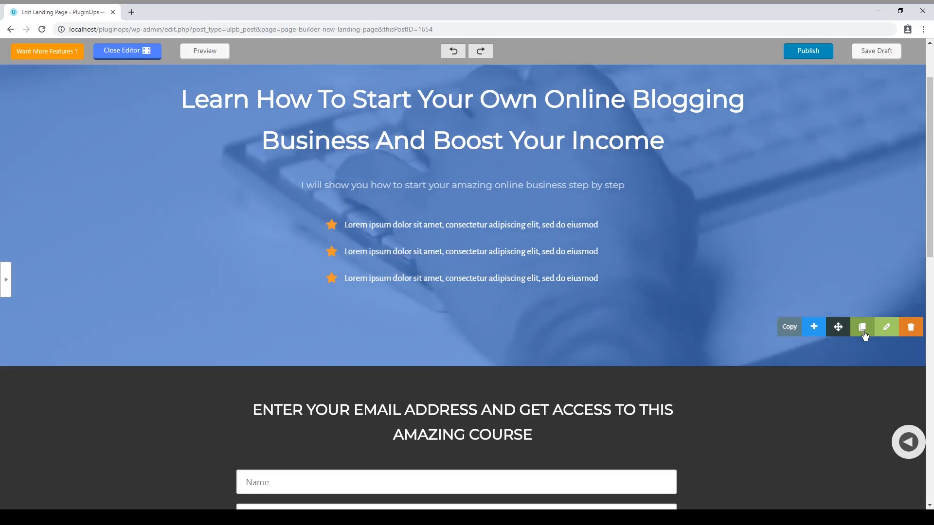
Step: Duplicate the hero row
left_click(863, 327)
scroll(190, 243, "down", 6)
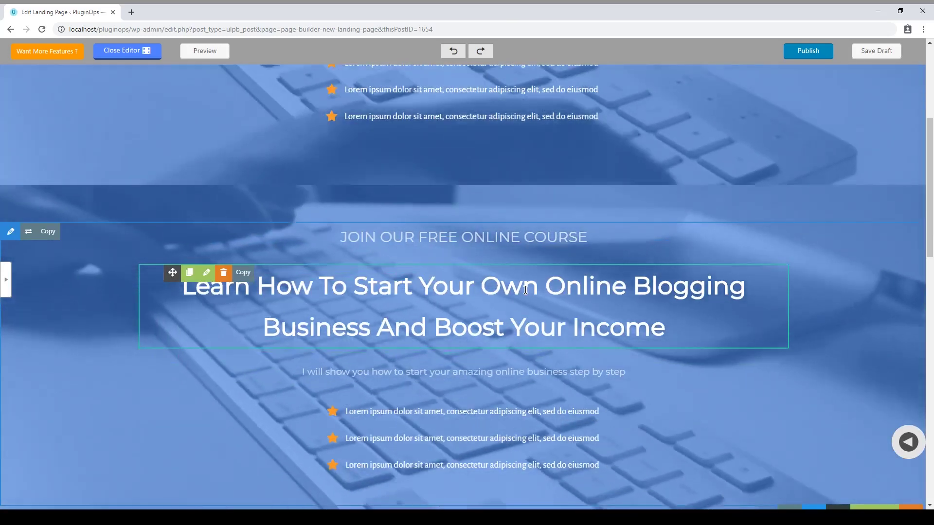
Step: Duplicate the main heading in the copied hero row and undo the duplication
scroll(191, 180, "up", 2)
left_click(190, 195)
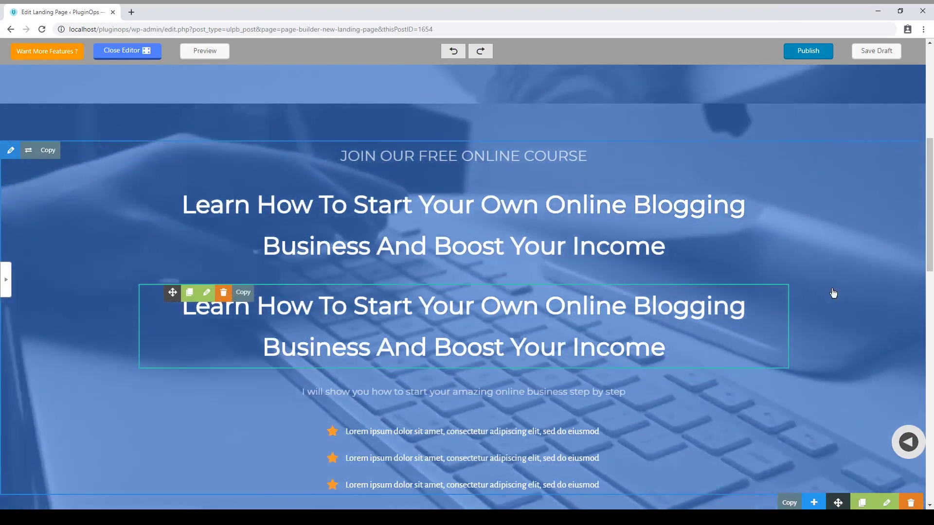
key("ctrl+z")
Step: Reorder the rows so that the email signup row sits between the original hero row and its copy
scroll(812, 263, "down", 2)
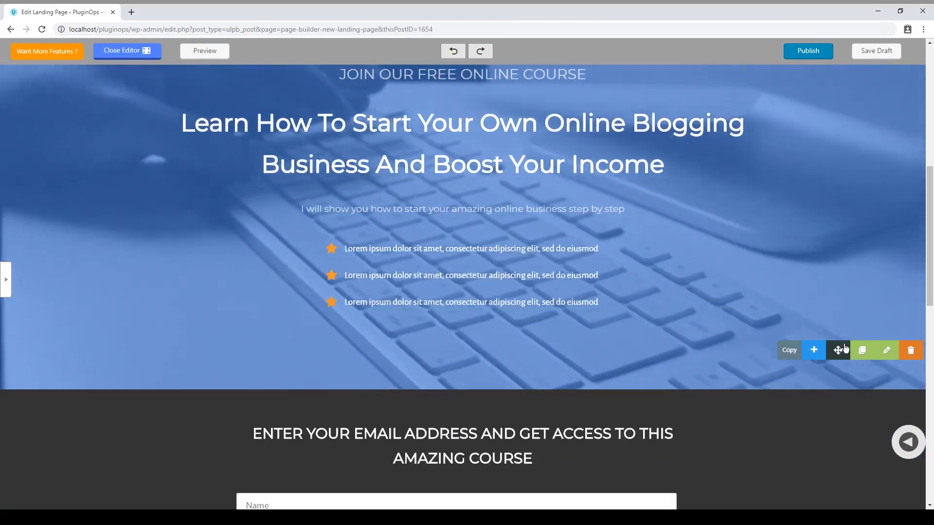
scroll(840, 292, "down", 4)
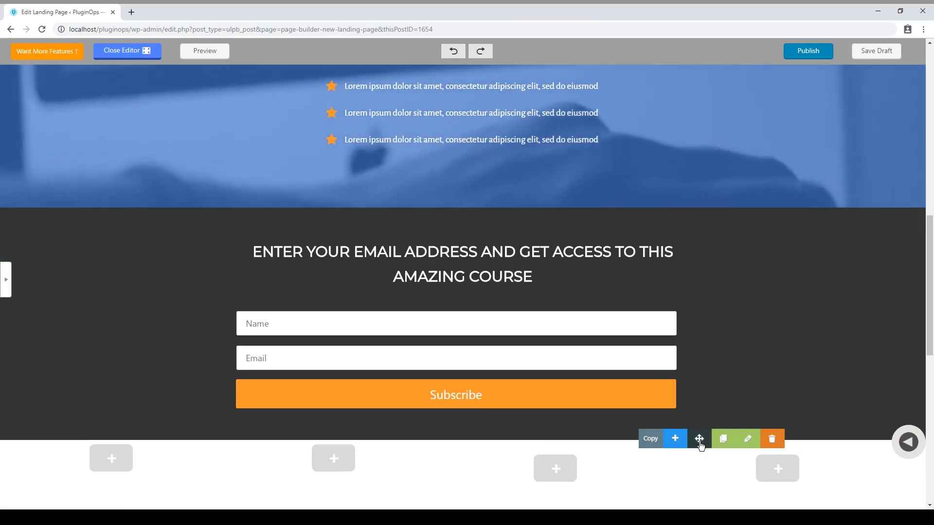
scroll(709, 446, "down", 6)
left_click_drag(734, 194, 650, 214)
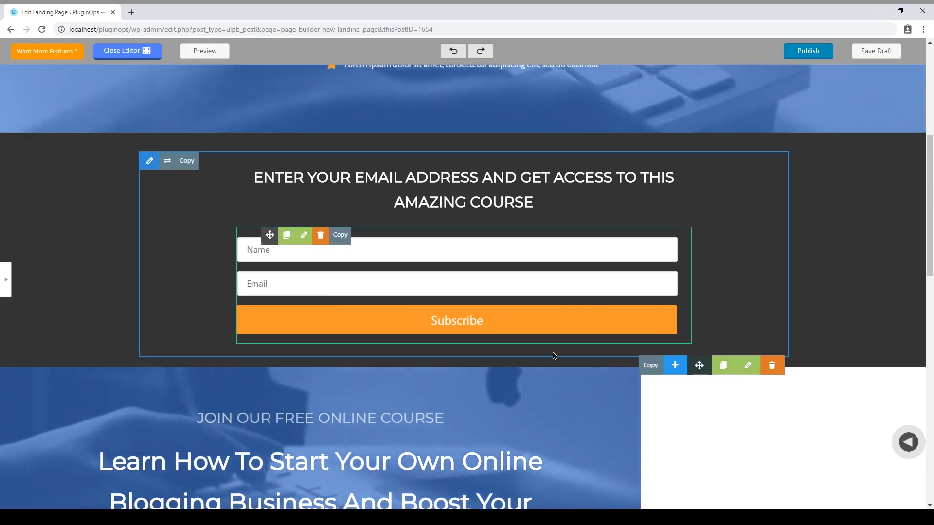
Step: Move the CLASS ONE heading into the Meet the expert text column and back into its own column below the description
scroll(482, 370, "down", 8)
scroll(508, 465, "up", 8)
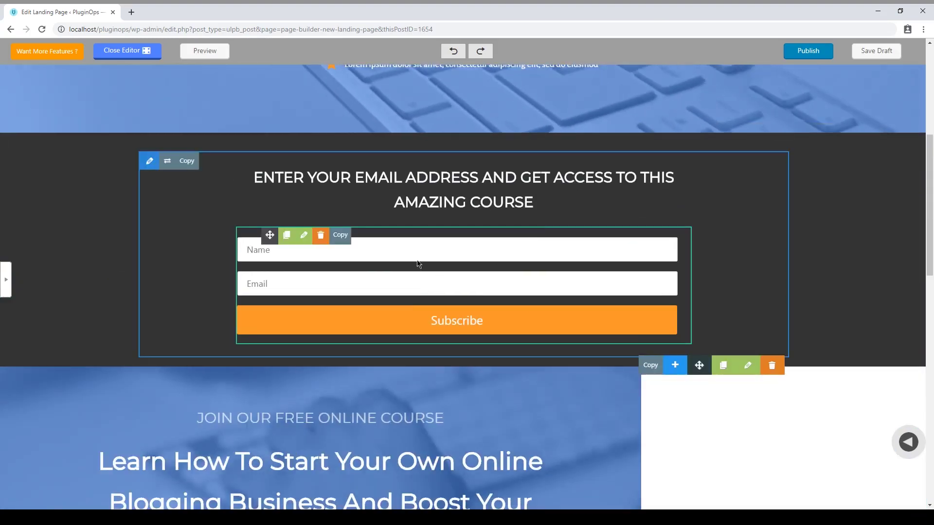
scroll(393, 357, "down", 5)
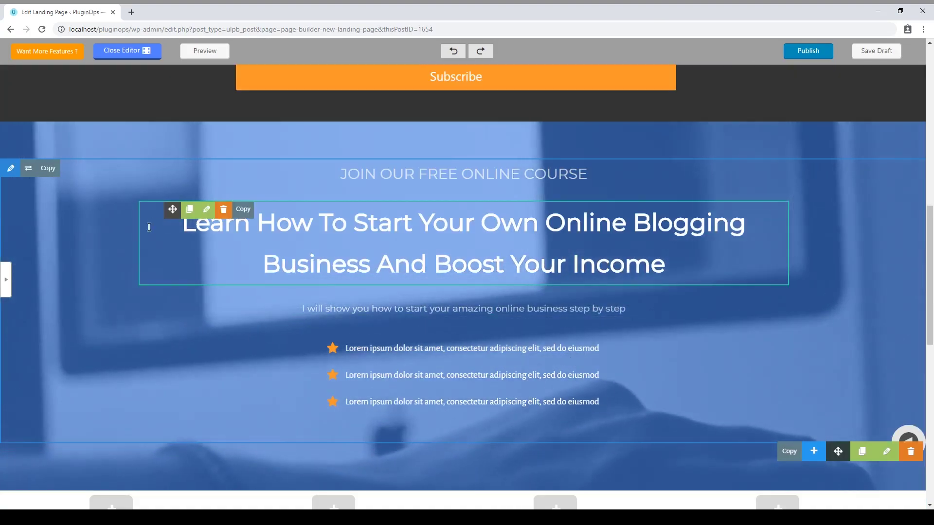
scroll(304, 322, "down", 7)
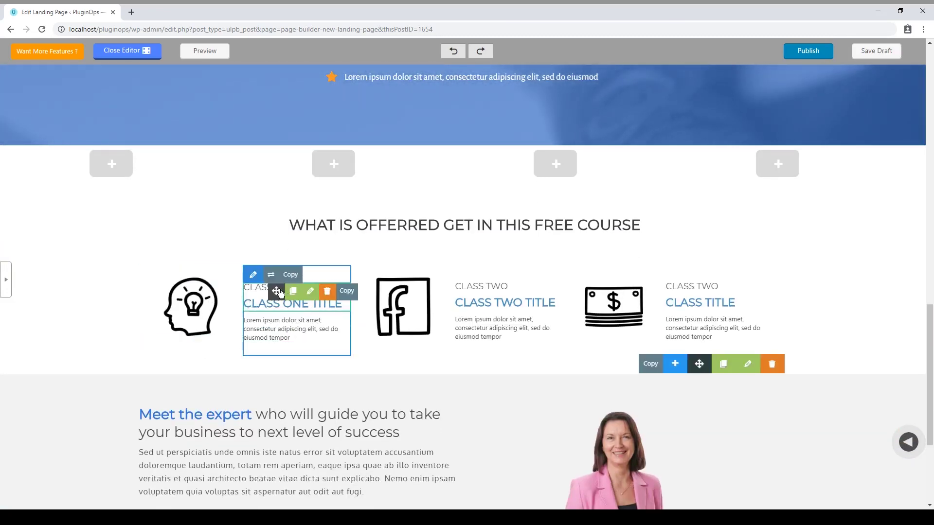
left_click_drag(284, 295, 322, 365)
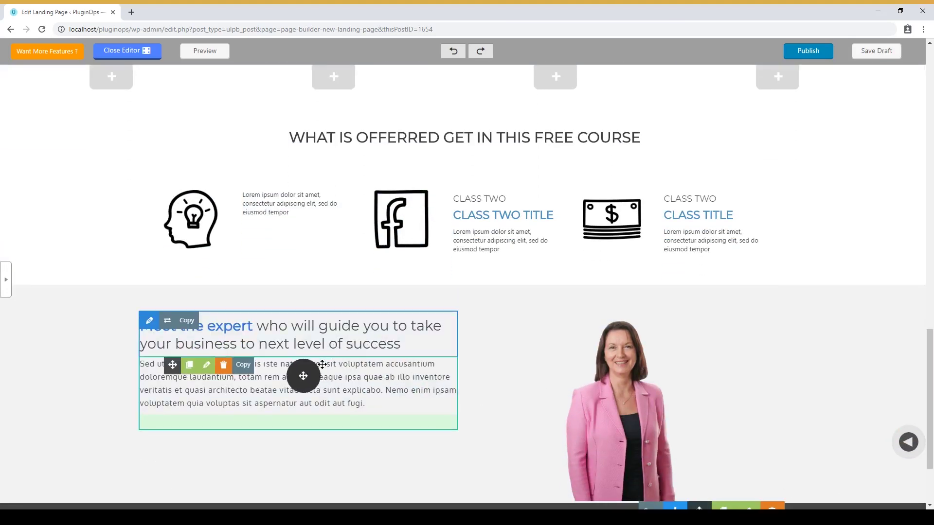
left_click_drag(380, 490, 229, 455)
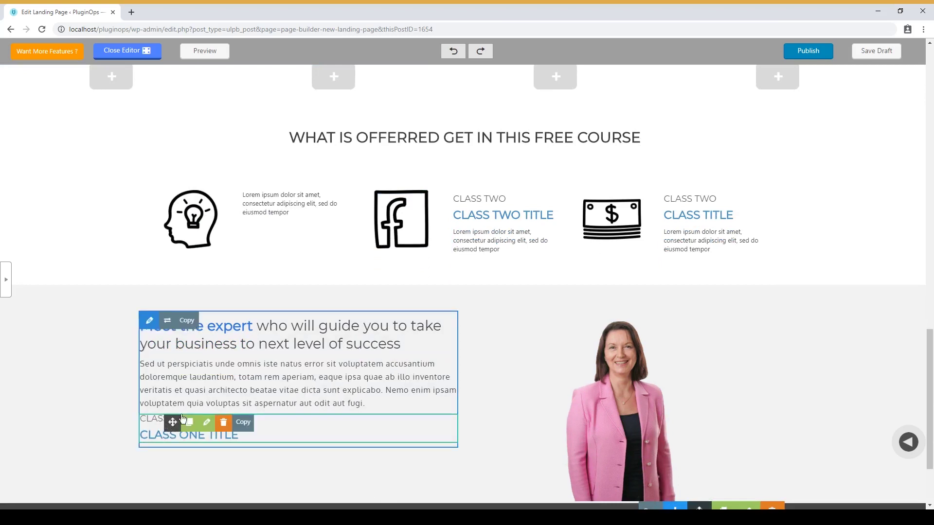
left_click_drag(181, 418, 285, 226)
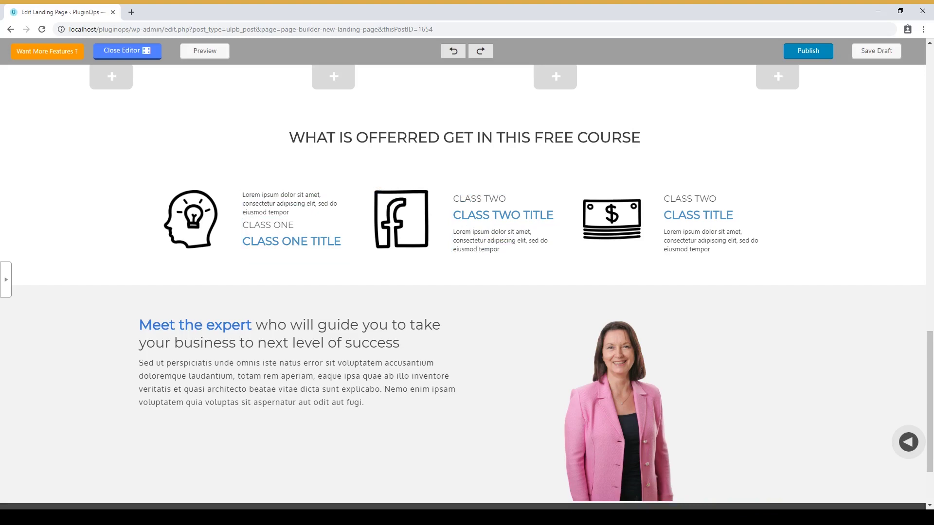
Step: Open the copied hero row's options, view its background overlay settings, and close them
scroll(672, 306, "up", 9)
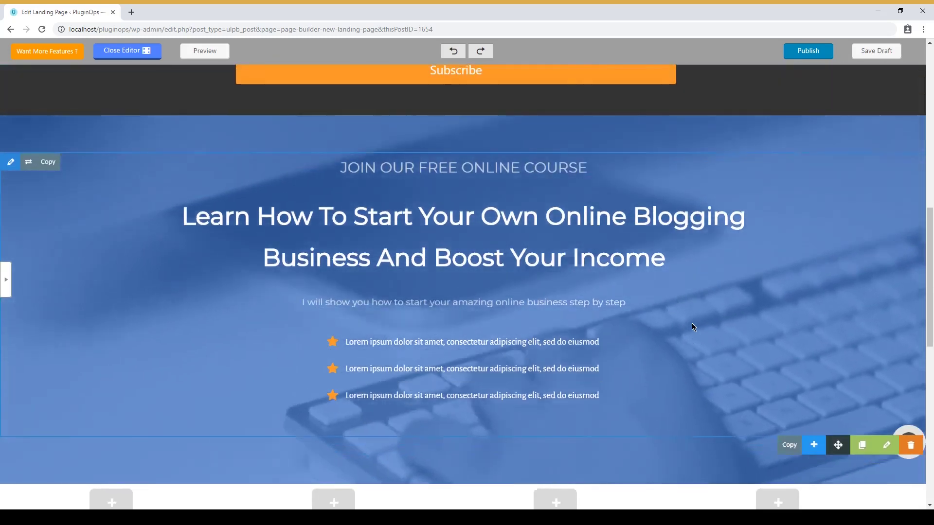
scroll(692, 325, "down", 2)
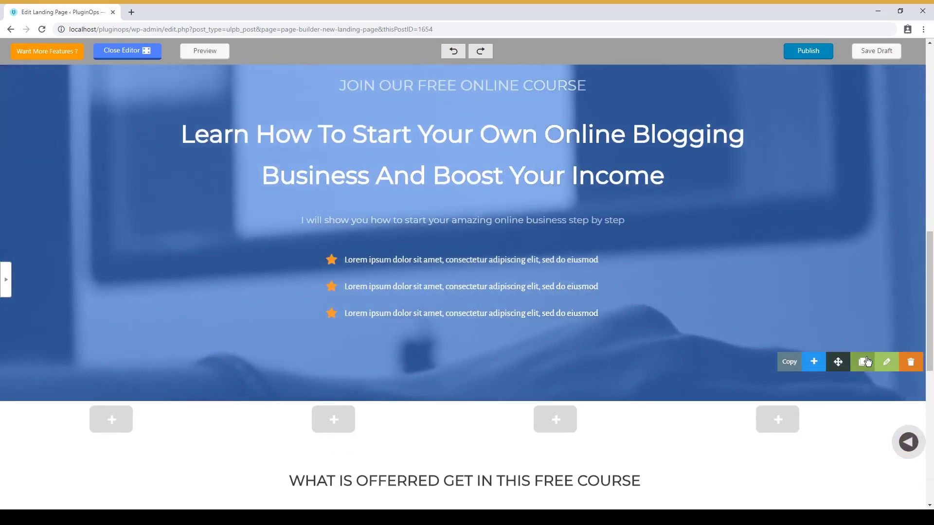
left_click(887, 363)
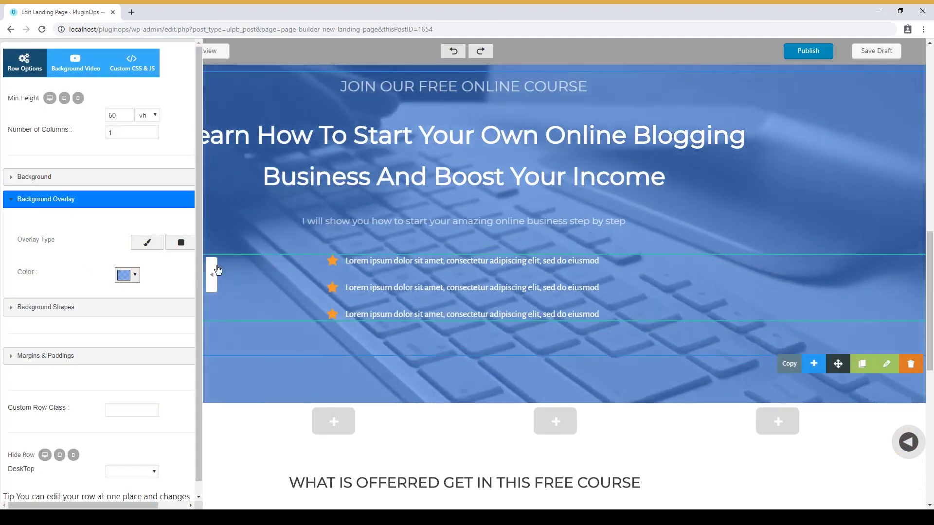
left_click(212, 275)
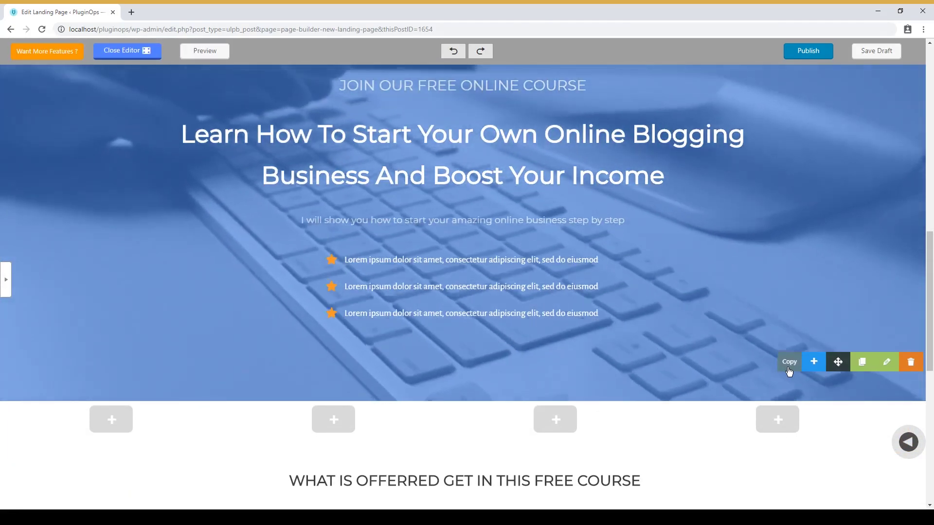
Step: Copy the duplicated hero row's styling onto the empty four-column row below it and delete that four-column row
left_click(789, 372)
scroll(790, 371, "down", 3)
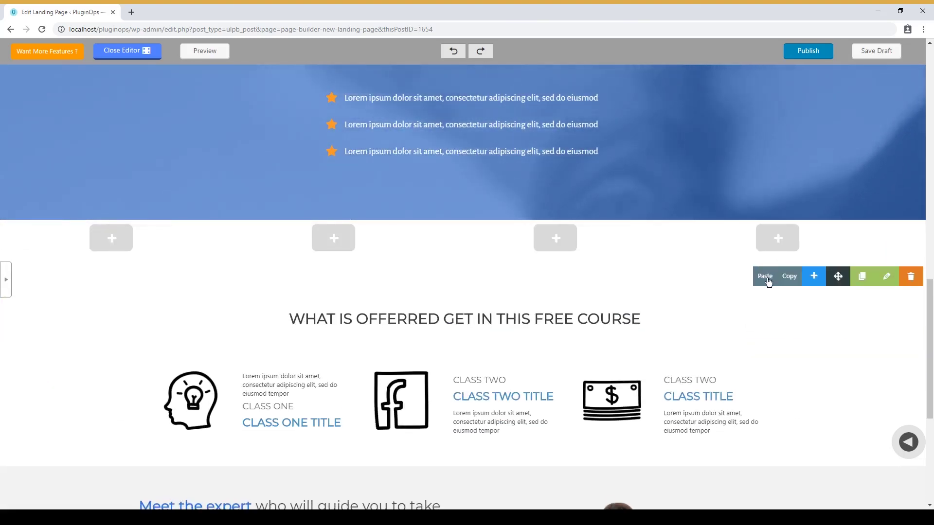
left_click(768, 278)
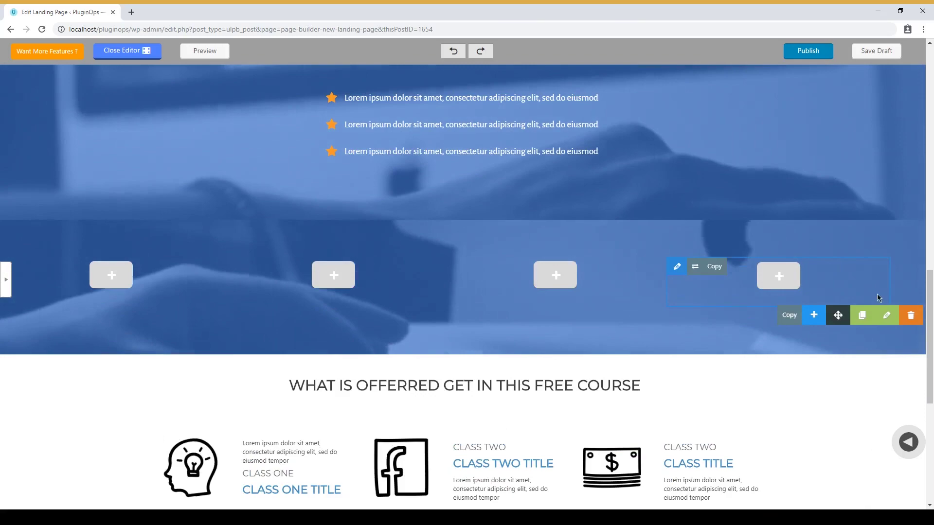
left_click(910, 316)
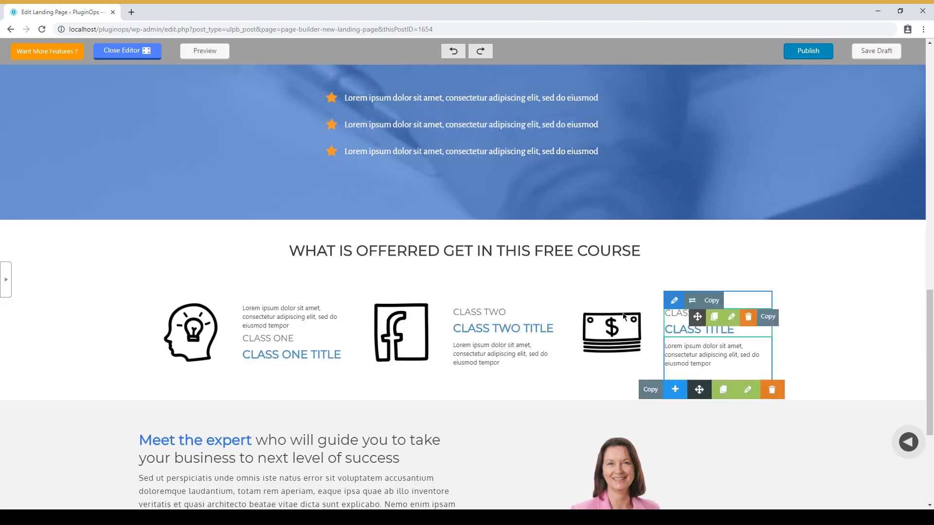
Step: Look over the page from the hero row to the course classes row and close the open row options
scroll(584, 314, "up", 6)
scroll(550, 312, "down", 8)
scroll(549, 311, "up", 8)
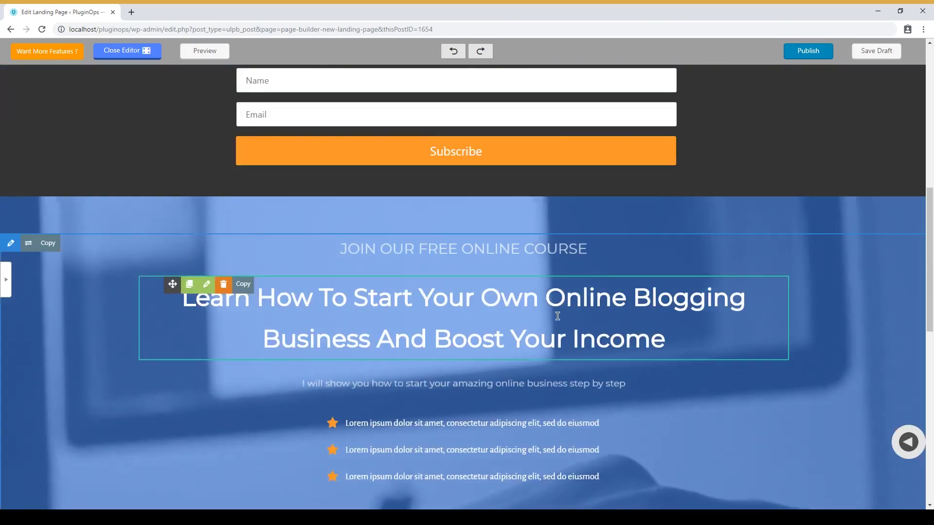
scroll(558, 316, "down", 5)
scroll(510, 297, "up", 2)
scroll(464, 275, "down", 3)
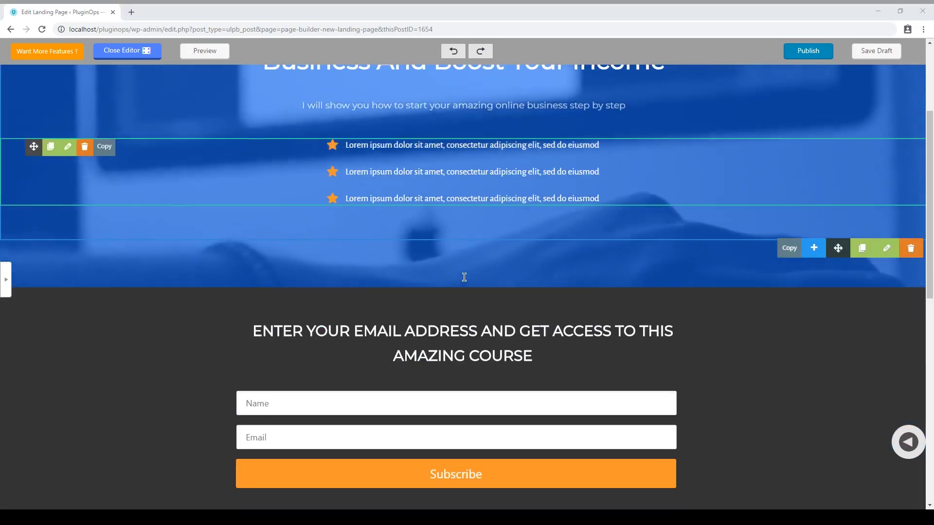
scroll(509, 287, "down", 5)
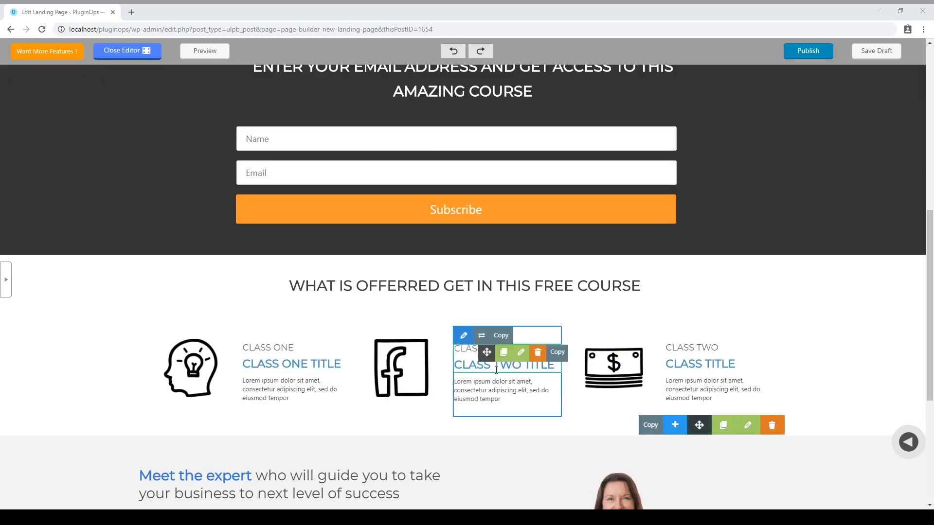
scroll(428, 415, "down", 2)
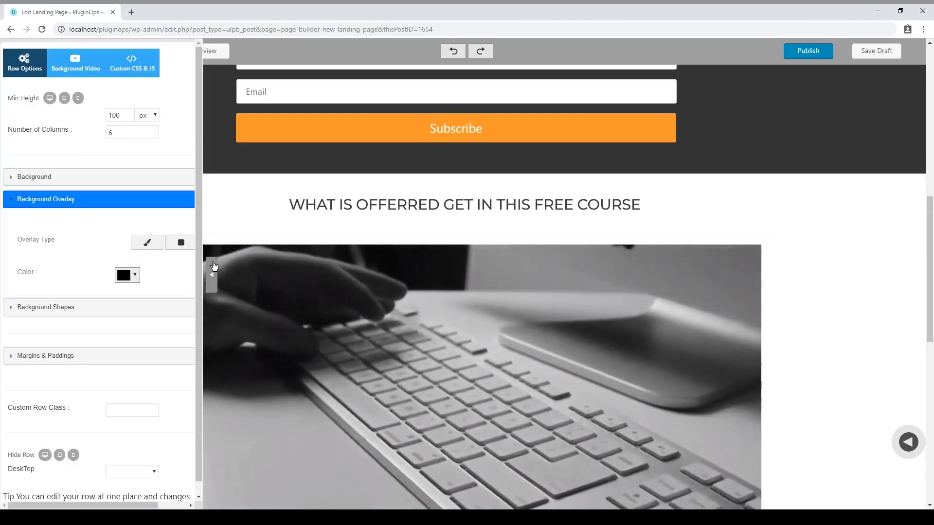
left_click(213, 273)
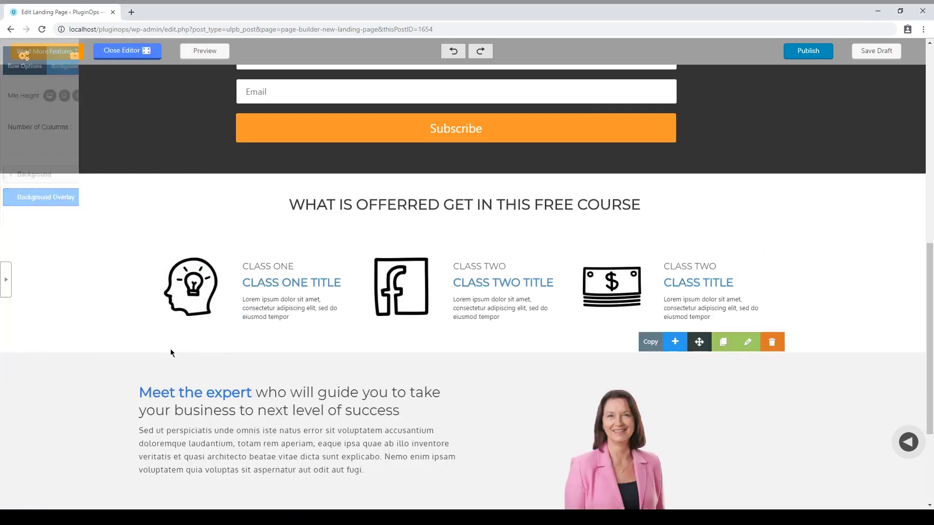
Step: Review the Facebook icon column's margins and paddings, column display, shadow and border settings, available new widgets and current widgets
scroll(380, 174, "down", 2)
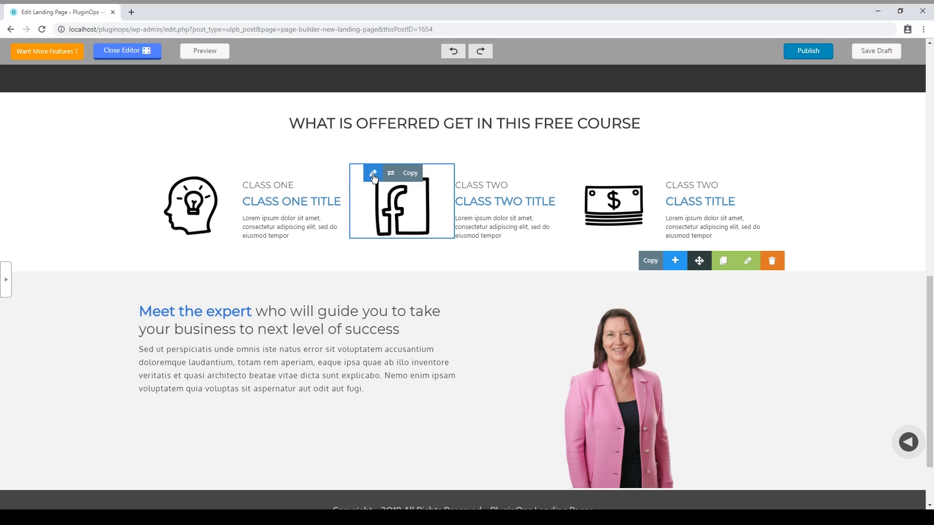
left_click(373, 174)
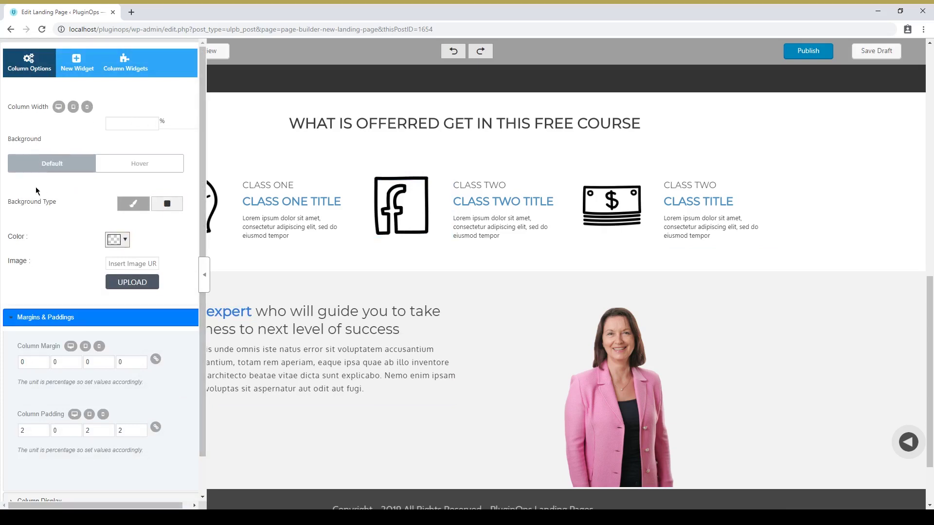
scroll(67, 281, "down", 1)
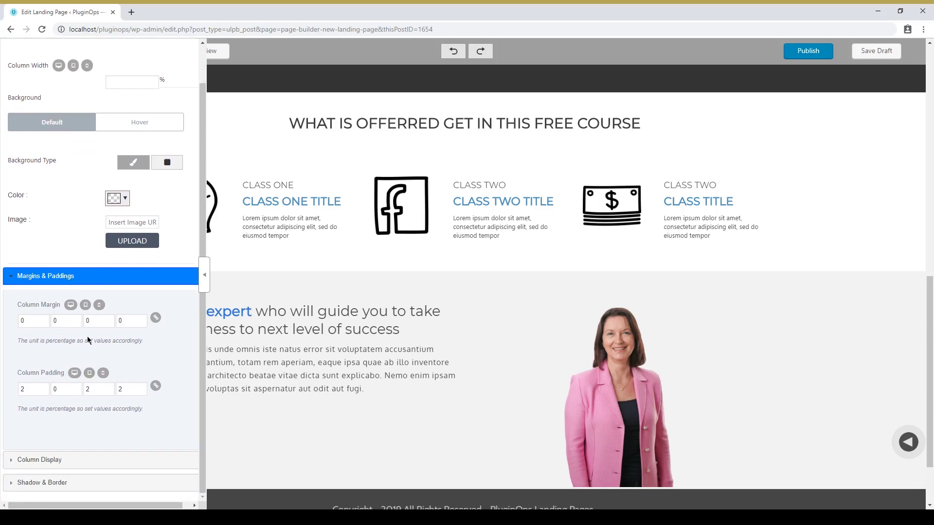
left_click(55, 462)
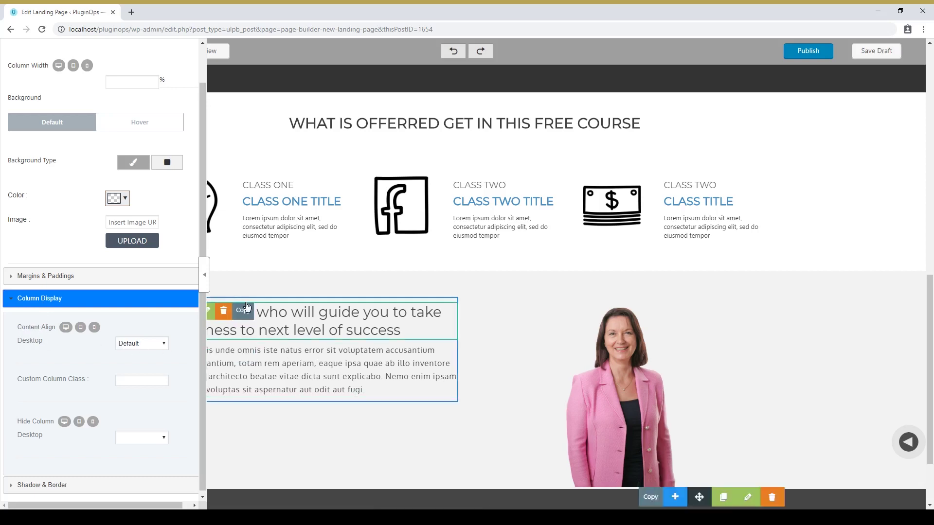
left_click(78, 484)
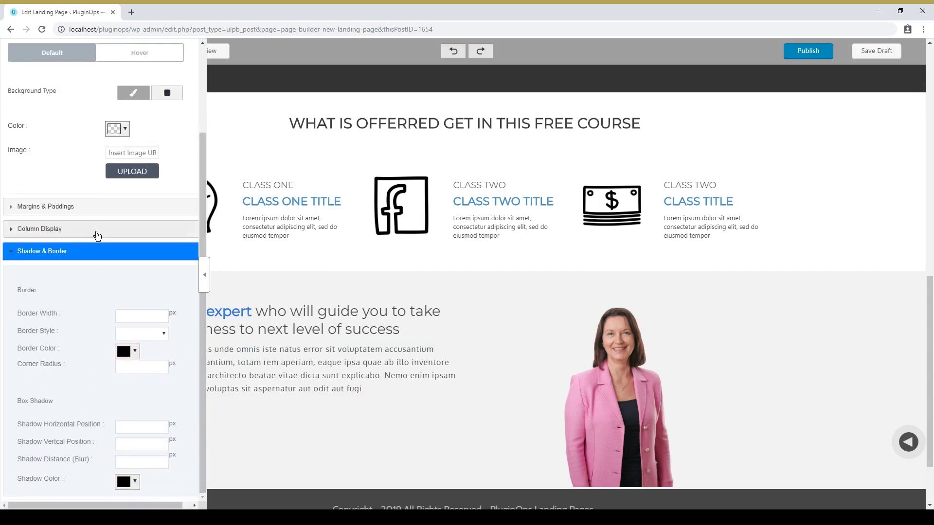
left_click(87, 253)
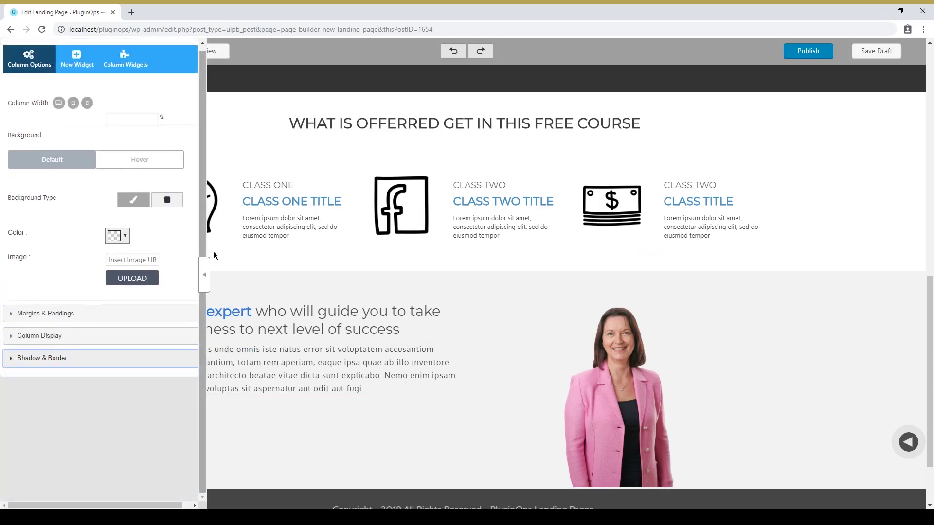
left_click(67, 65)
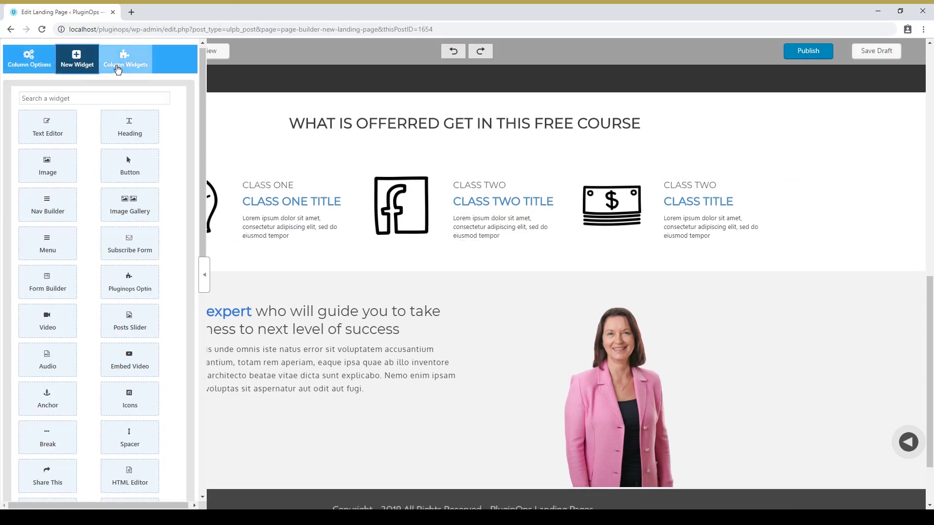
left_click(118, 70)
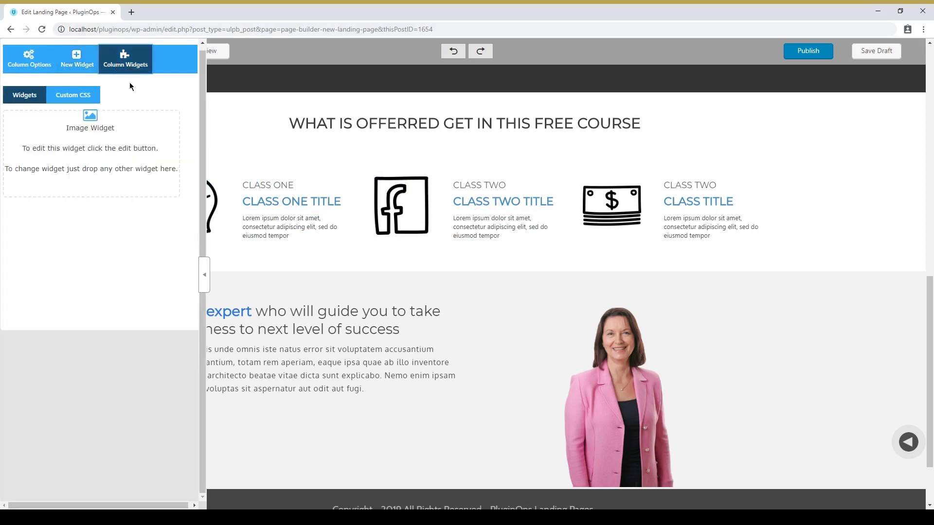
Step: View the widgets contained in the CLASS TWO TITLE column and close the column editor
left_click(463, 175)
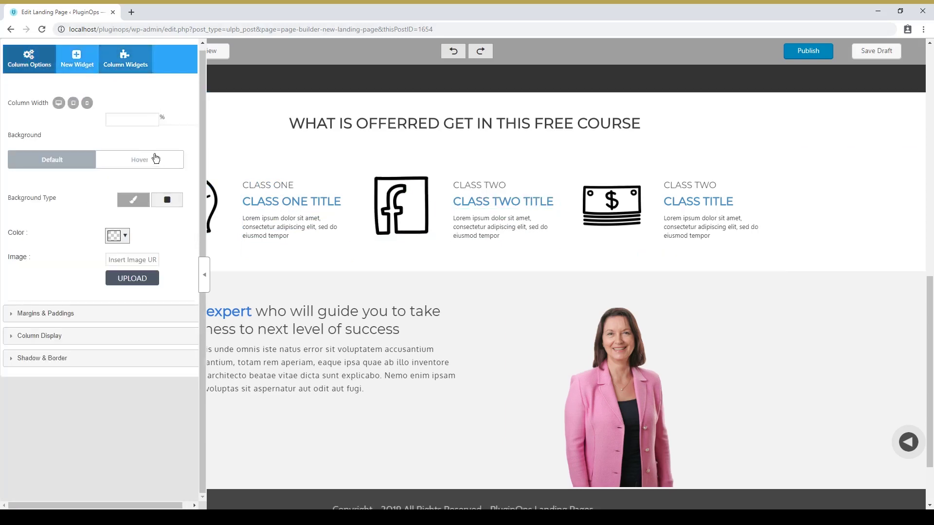
left_click(129, 69)
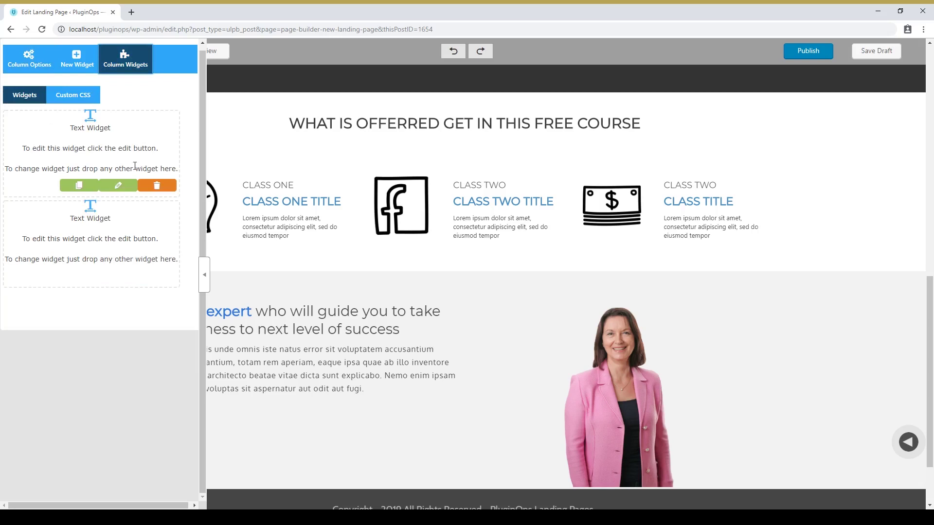
left_click(204, 275)
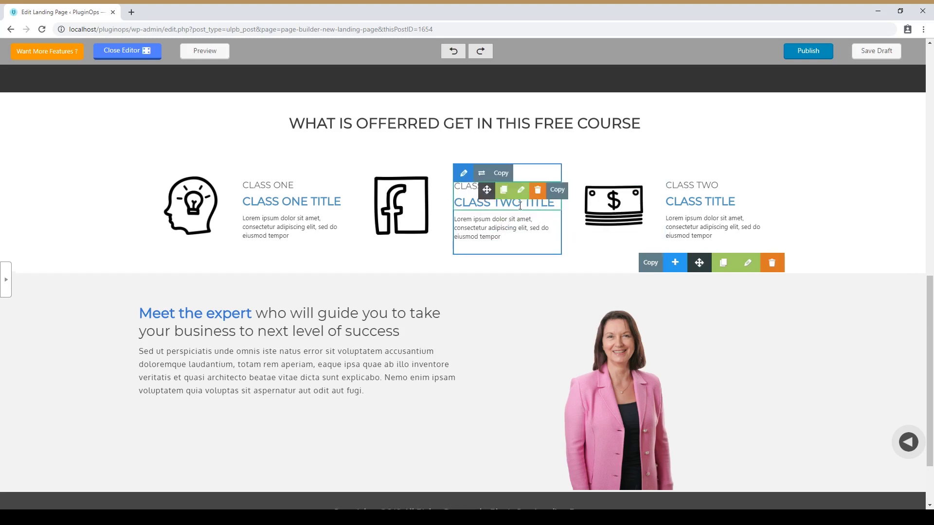
Step: Swap the CLASS TWO TITLE column with the neighbouring dollar icon column and swap them back
left_click(481, 173)
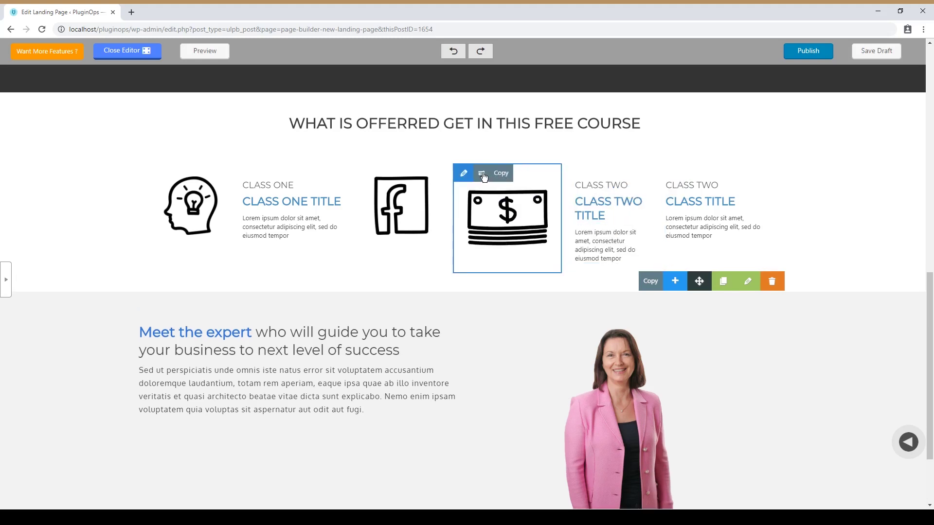
left_click(481, 175)
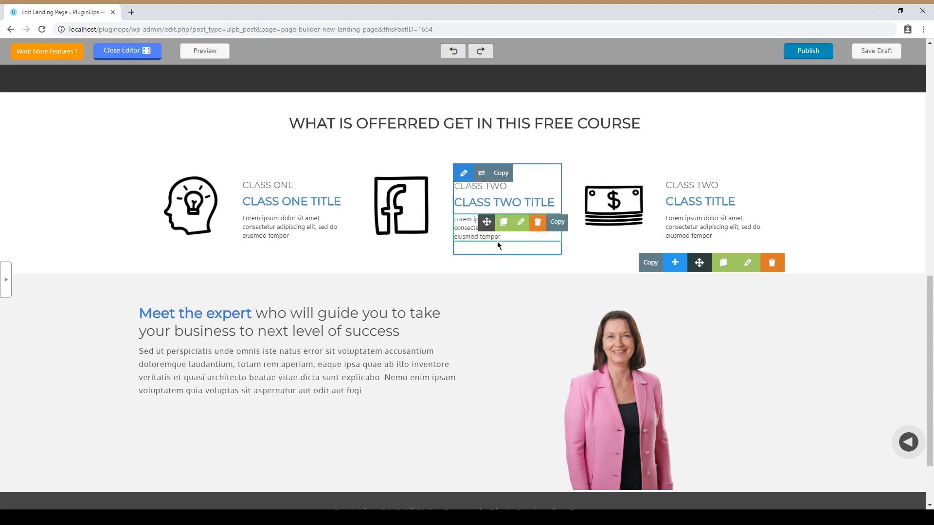
Step: Check the column width setting of the Meet the expert text column and close its column options
scroll(391, 341, "down", 1)
scroll(392, 340, "down", 1)
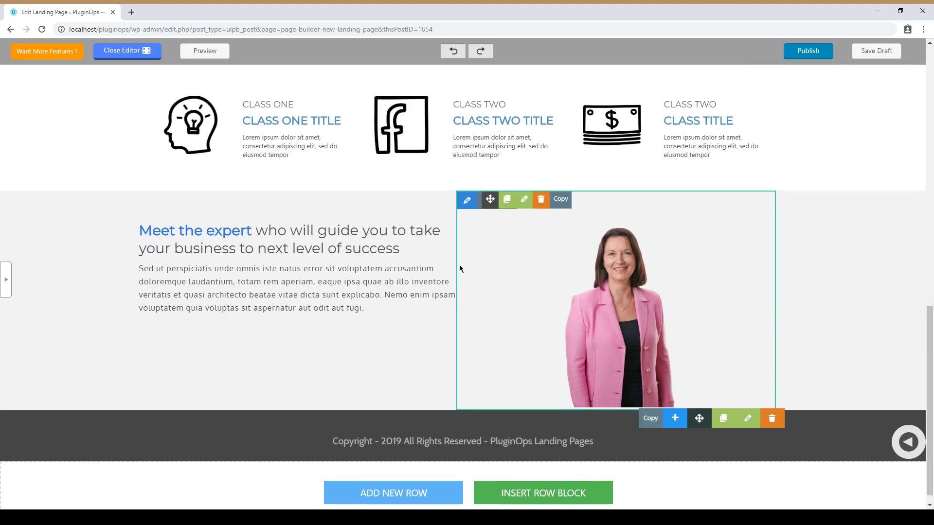
left_click(155, 232)
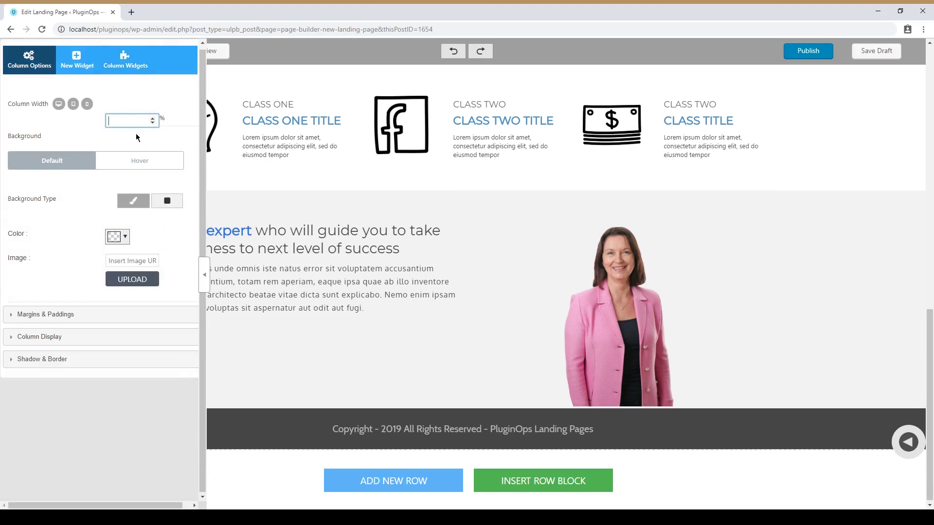
left_click(204, 275)
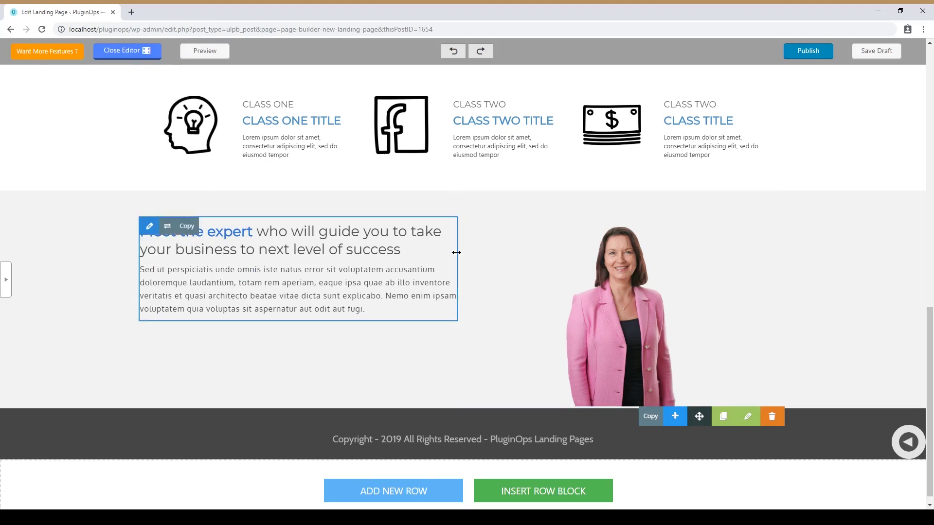
Step: Adjust the width of the Meet the expert text column directly at its border with the image column
left_click_drag(456, 252, 459, 283)
scroll(474, 334, "up", 9)
scroll(474, 335, "up", 5)
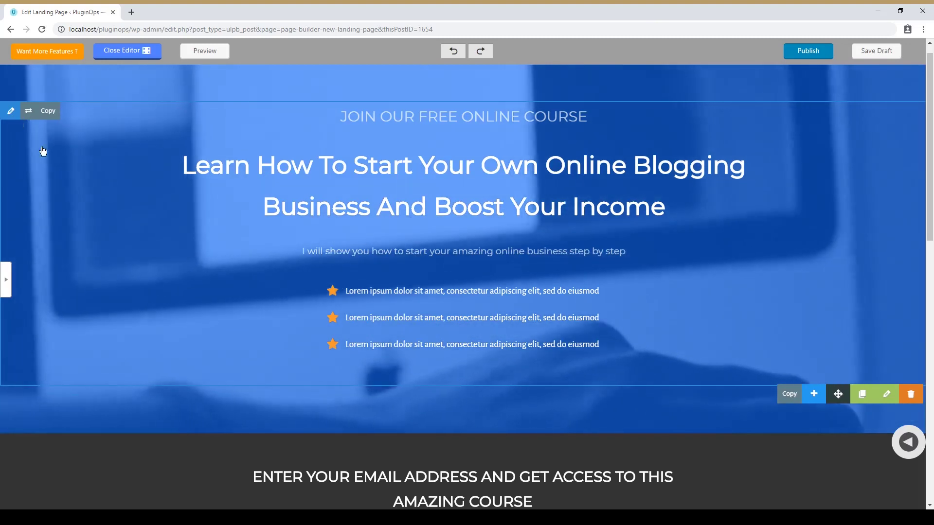
Step: Add a Button widget to the hero column between the main headline and the subtitle
left_click(10, 111)
left_click(82, 72)
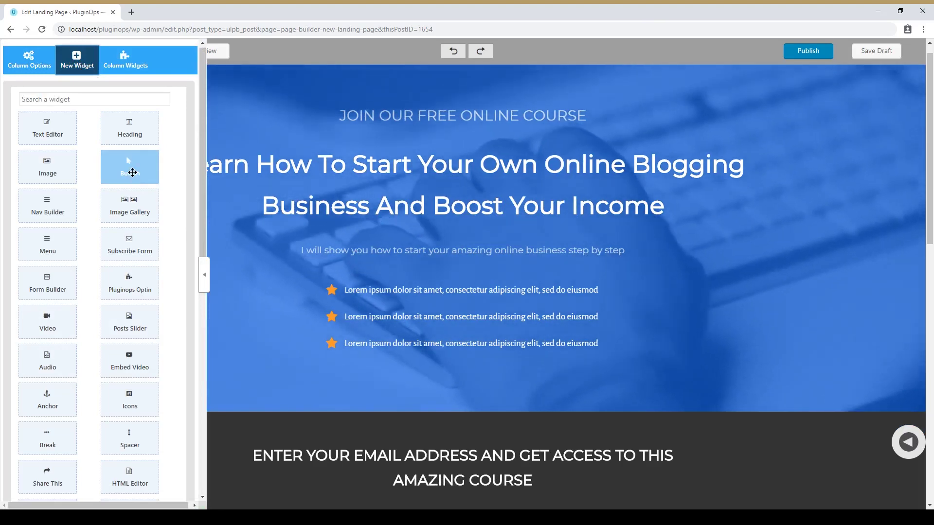
left_click_drag(132, 172, 715, 221)
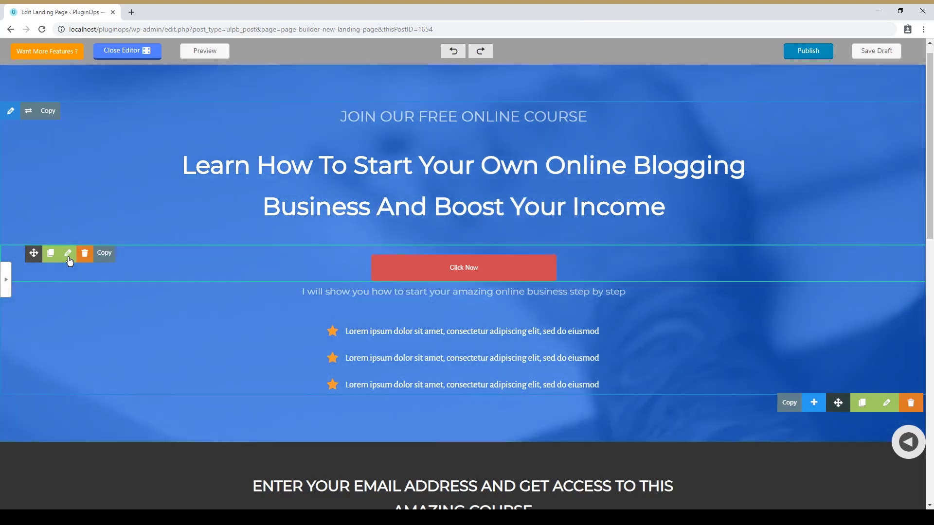
Step: Open the Click Now button widget for editing and look through its general settings
left_click(69, 258)
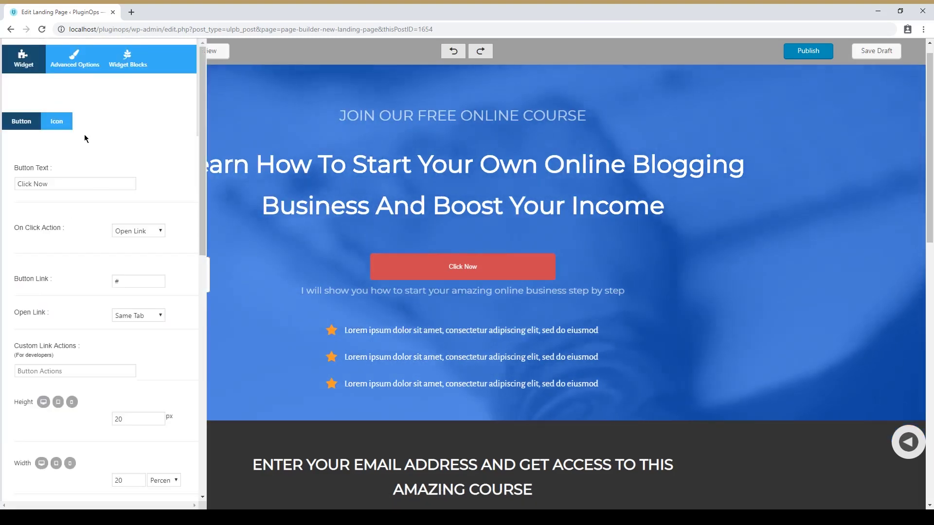
scroll(98, 348, "down", 6)
scroll(93, 369, "up", 6)
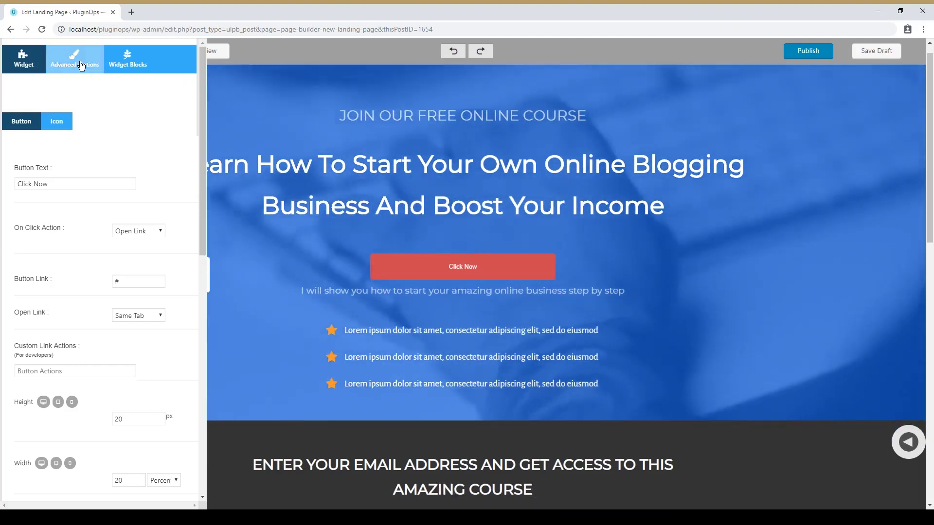
Step: Examine the Click Now button's advanced background and display options
left_click(82, 66)
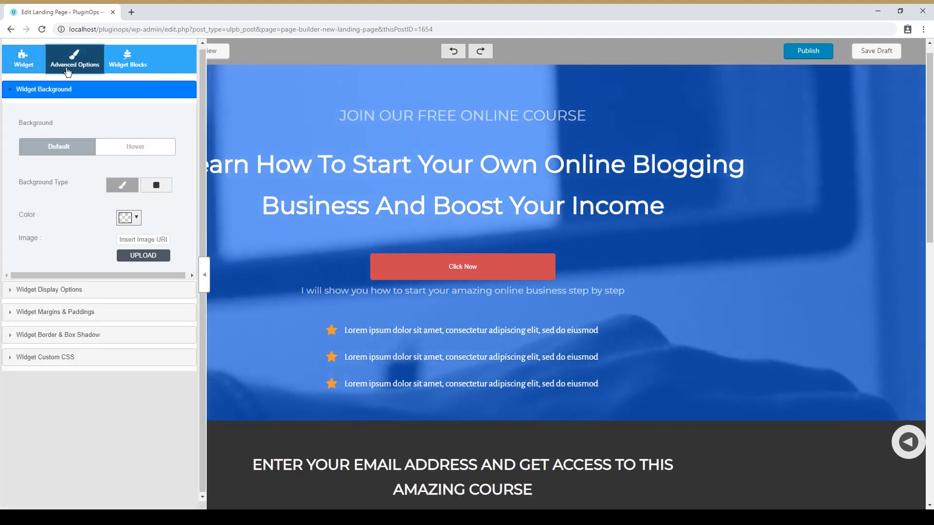
left_click(66, 90)
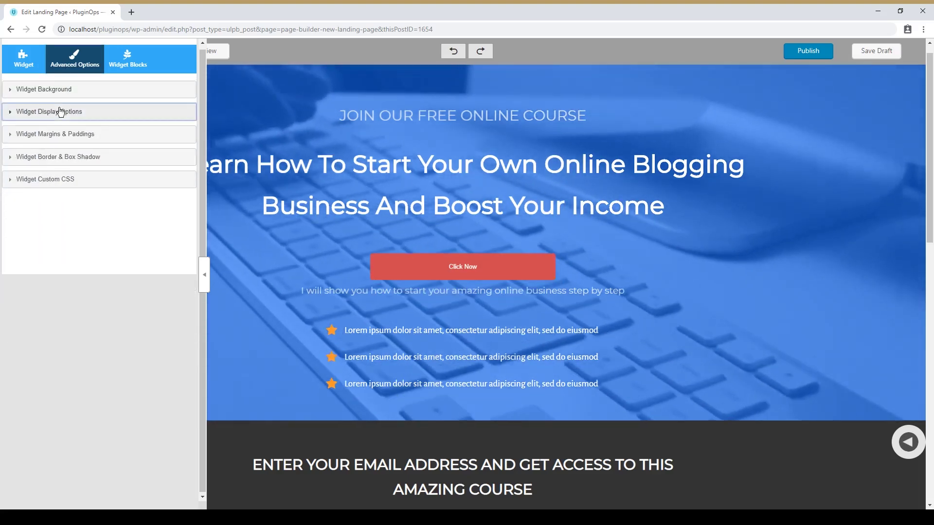
left_click(62, 111)
left_click(57, 90)
left_click(75, 273)
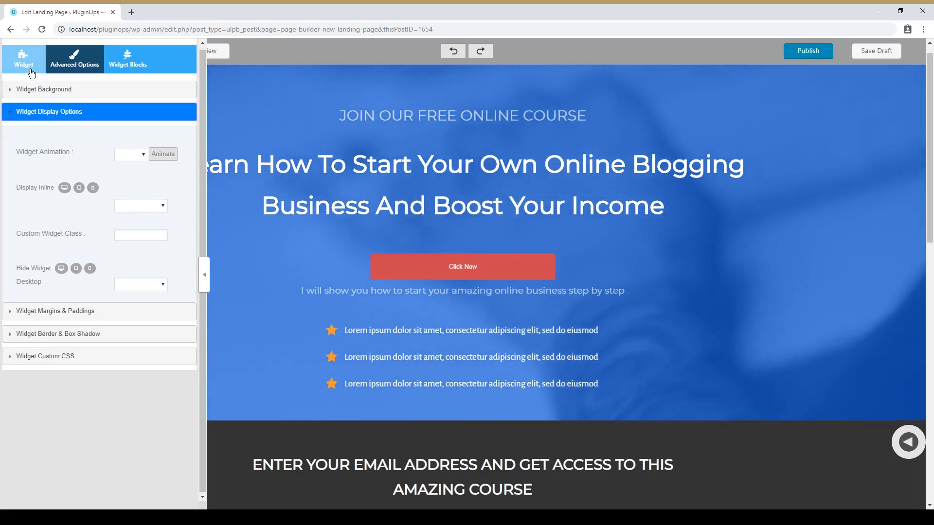
Step: Review the Click Now button's color, font, border and alignment settings and close its editor
left_click(32, 73)
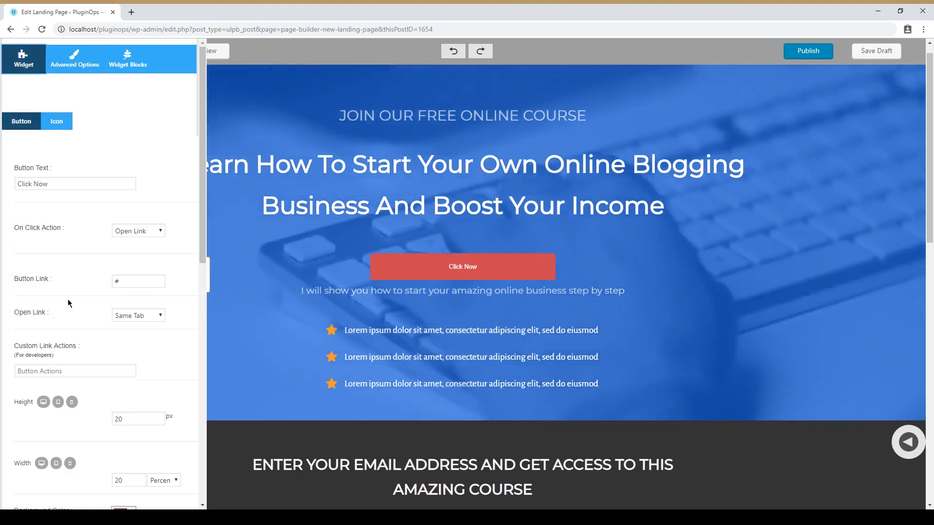
scroll(69, 321, "down", 10)
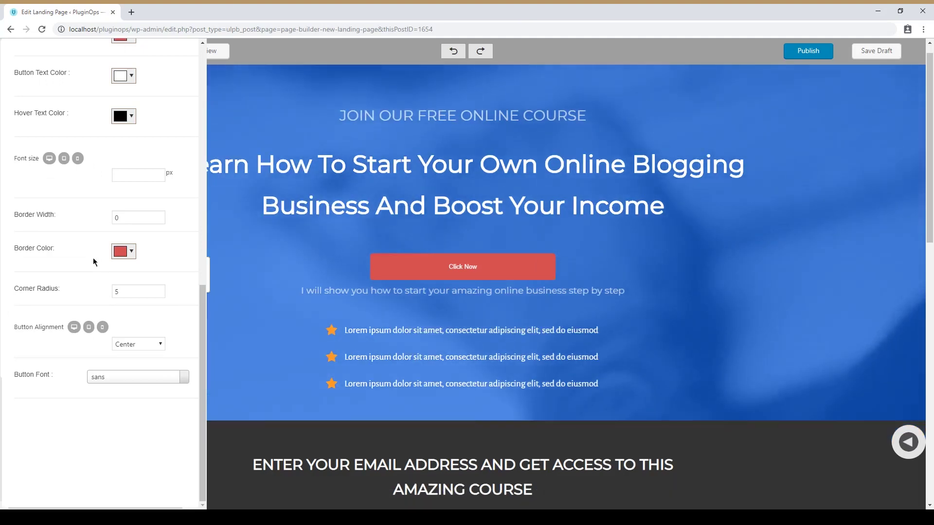
scroll(136, 258, "up", 6)
scroll(66, 310, "up", 4)
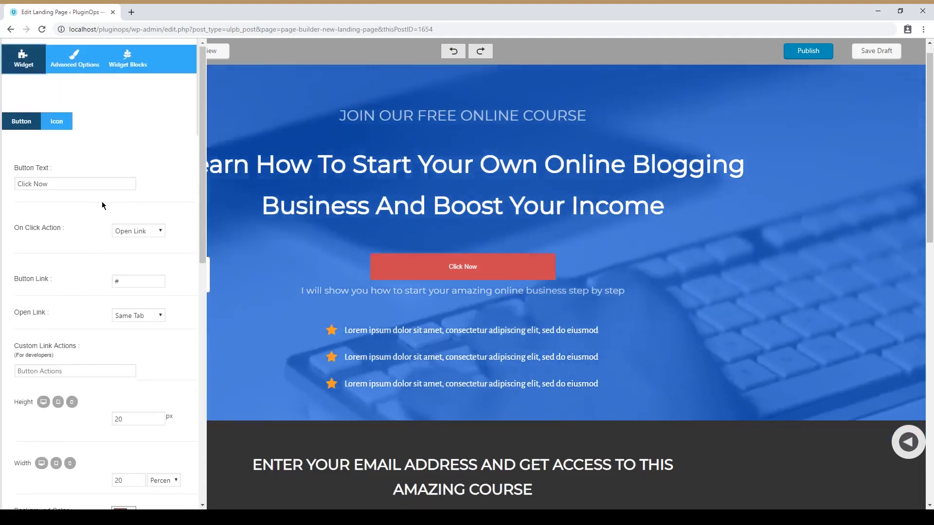
left_click(374, 323)
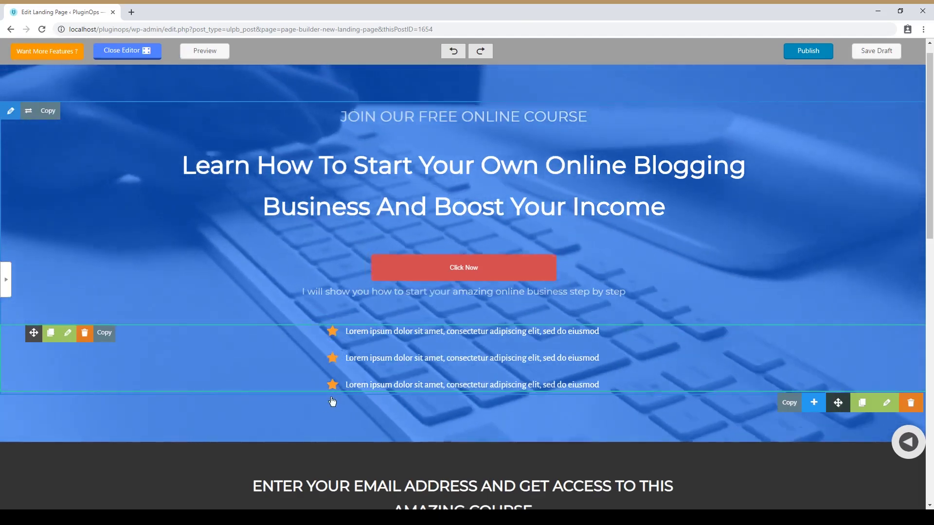
Step: Open the star icon list widget and examine its list items and list style settings
left_click(68, 333)
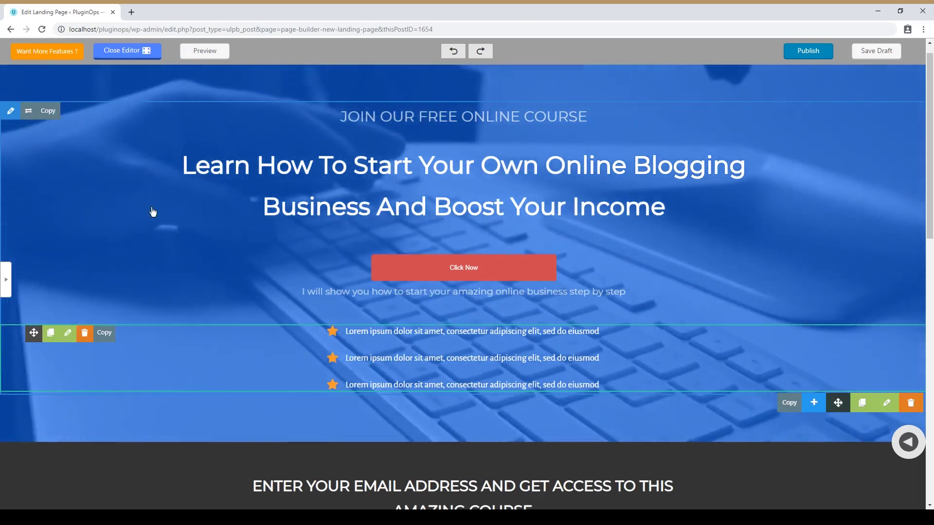
left_click(80, 156)
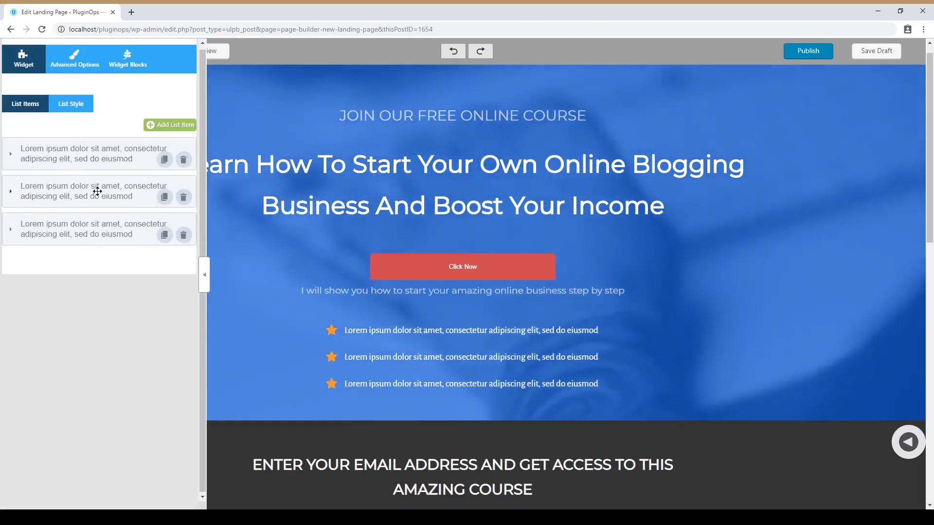
left_click(96, 190)
left_click(96, 339)
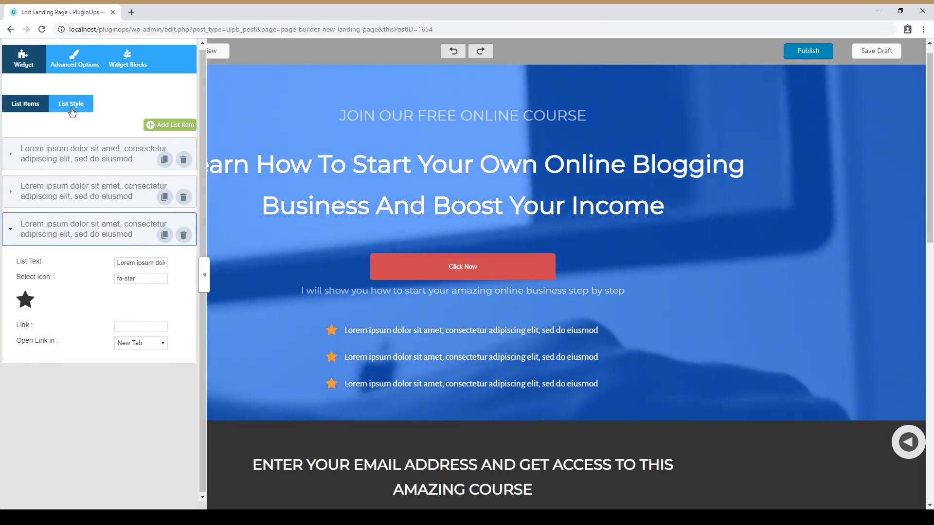
left_click(70, 104)
scroll(79, 443, "down", 3)
scroll(80, 442, "up", 5)
left_click(26, 103)
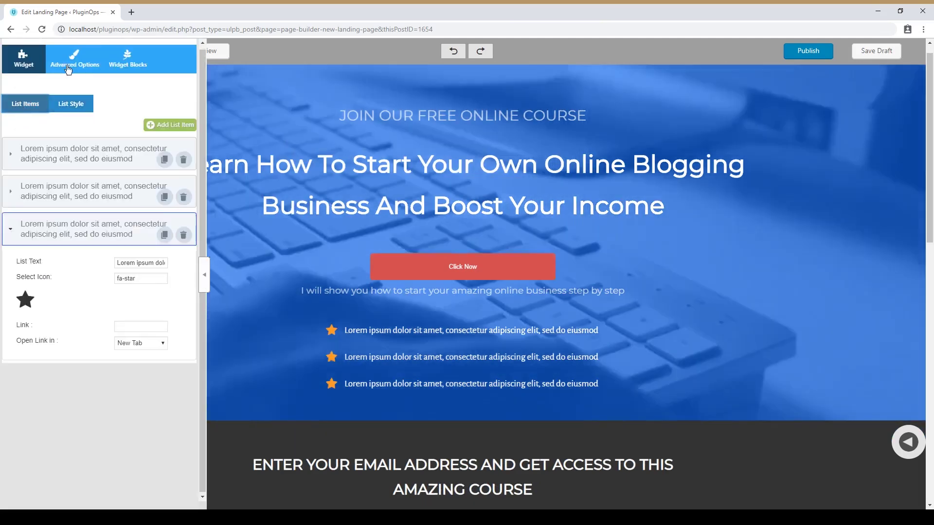
Step: Check the star icon list's advanced background options, return to its items and close the editor
left_click(75, 65)
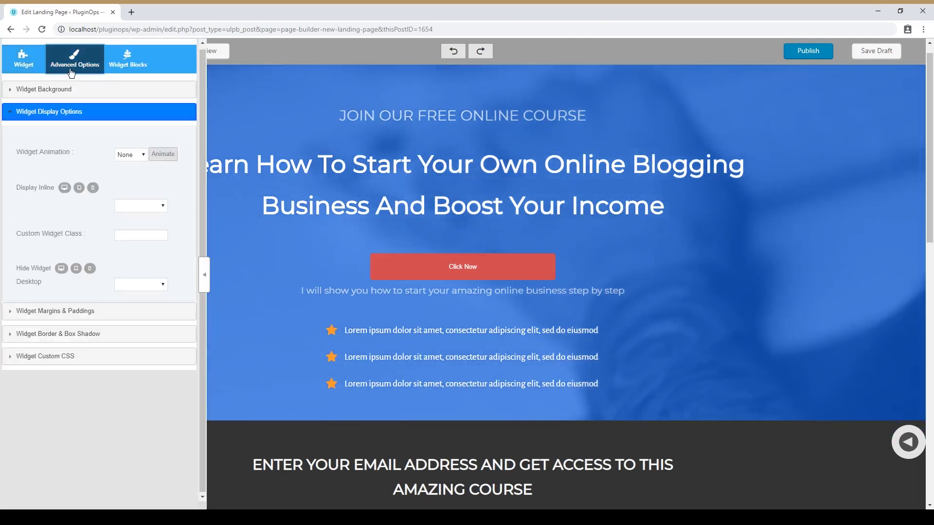
left_click(63, 93)
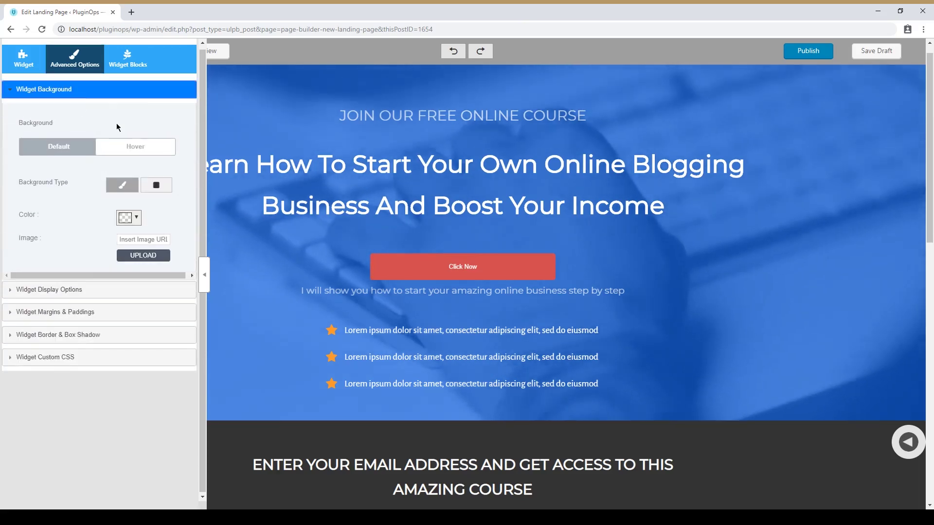
left_click(61, 93)
left_click(23, 58)
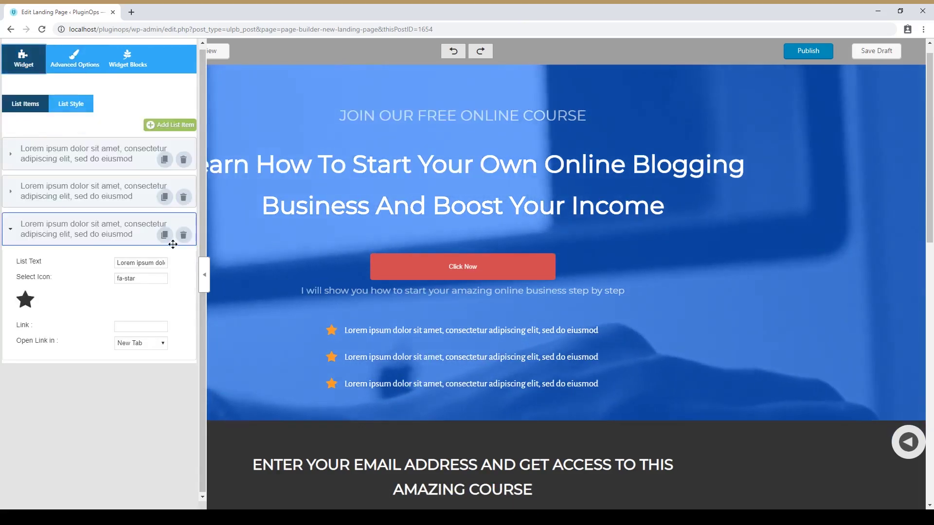
left_click(204, 266)
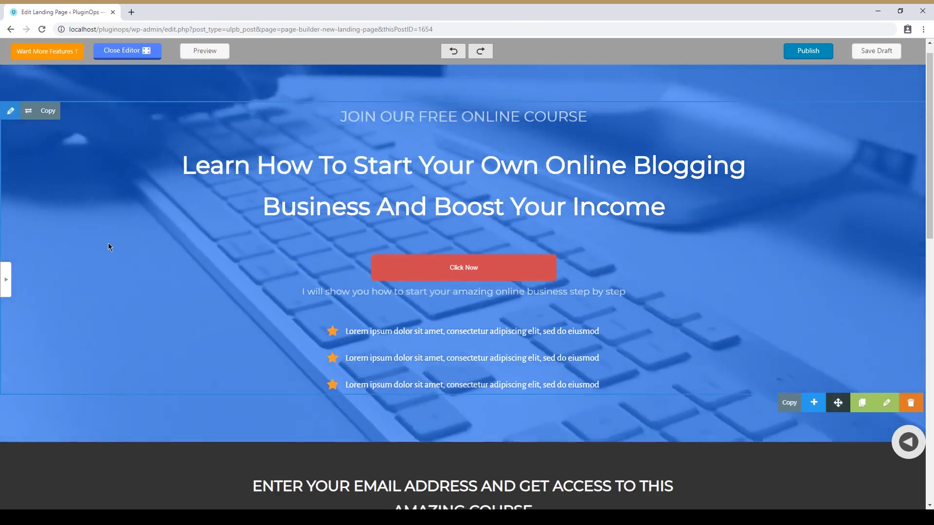
Step: Try the Subscribe and Sign up for free widget blocks on the Click Now button and apply the green LEARN MORE block
left_click(76, 255)
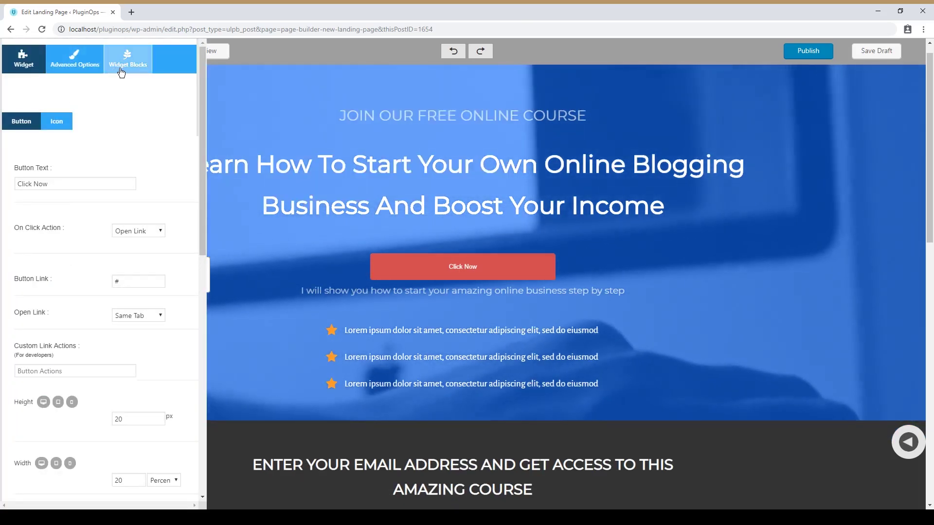
left_click(121, 72)
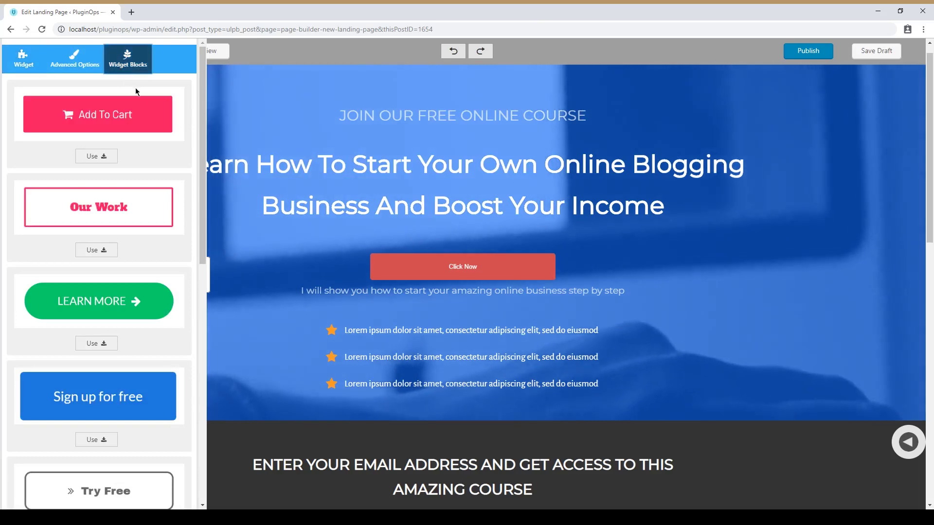
scroll(130, 321, "down", 7)
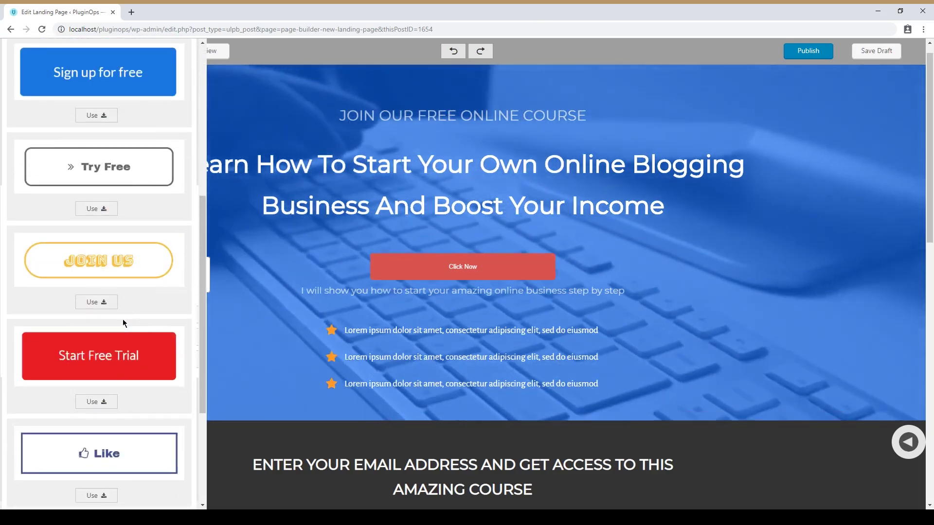
scroll(113, 467, "down", 2)
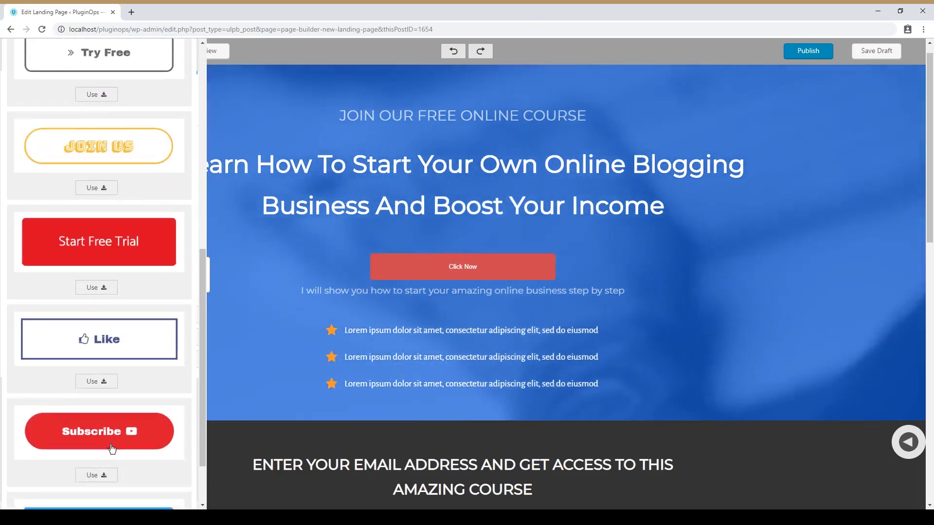
scroll(111, 448, "down", 1)
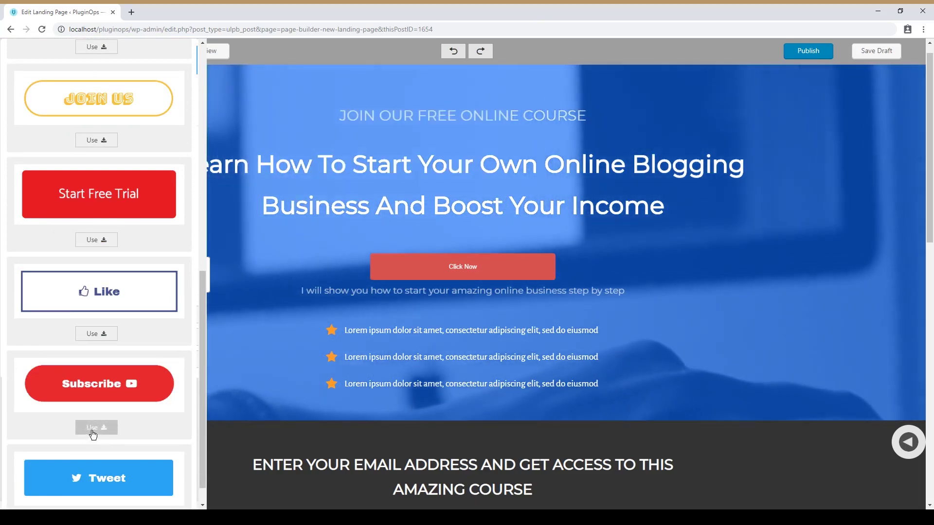
left_click(93, 429)
scroll(168, 395, "up", 8)
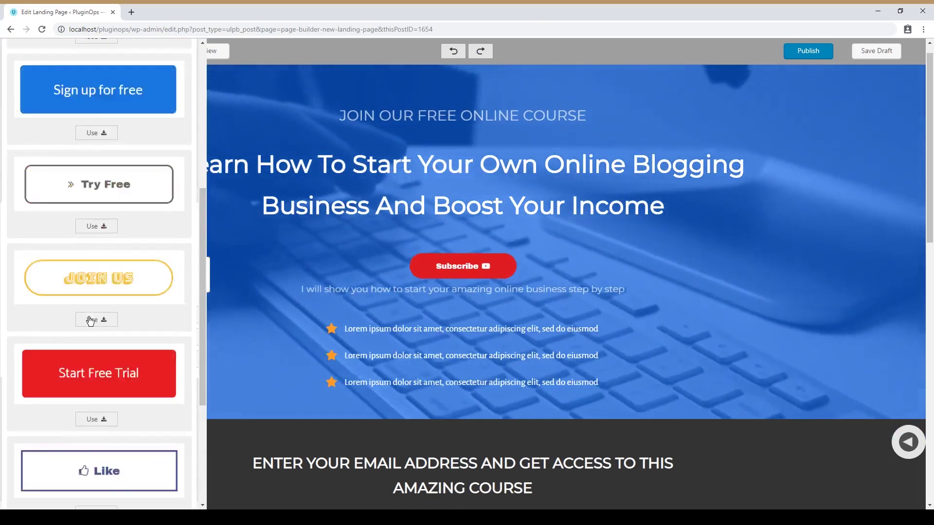
left_click(100, 364)
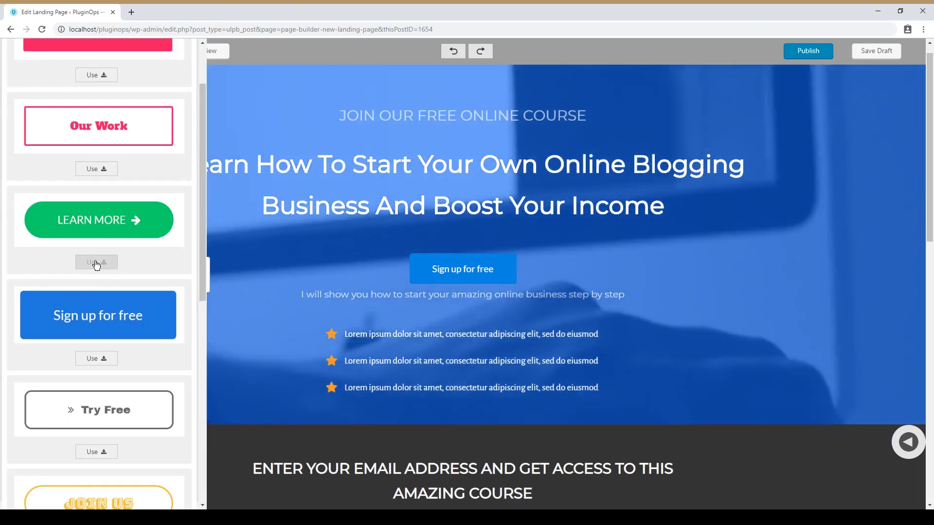
left_click(97, 264)
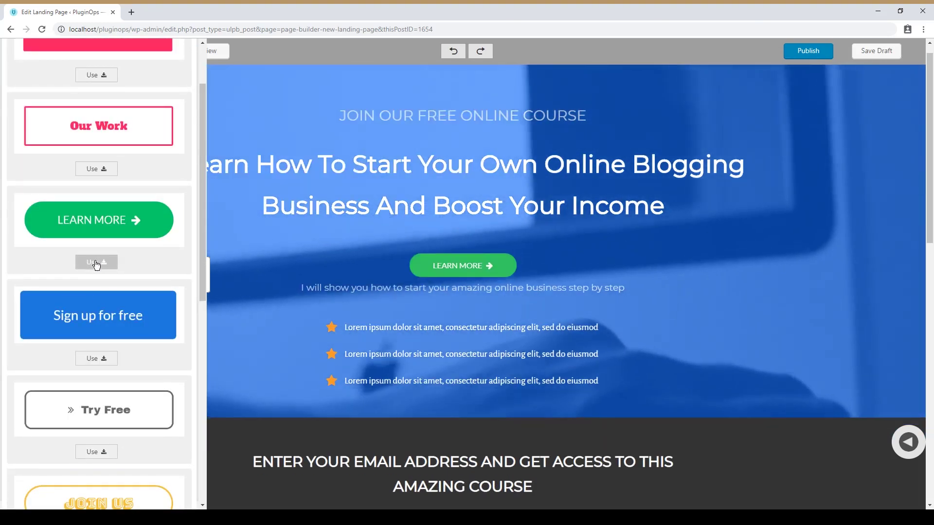
scroll(96, 256, "up", 2)
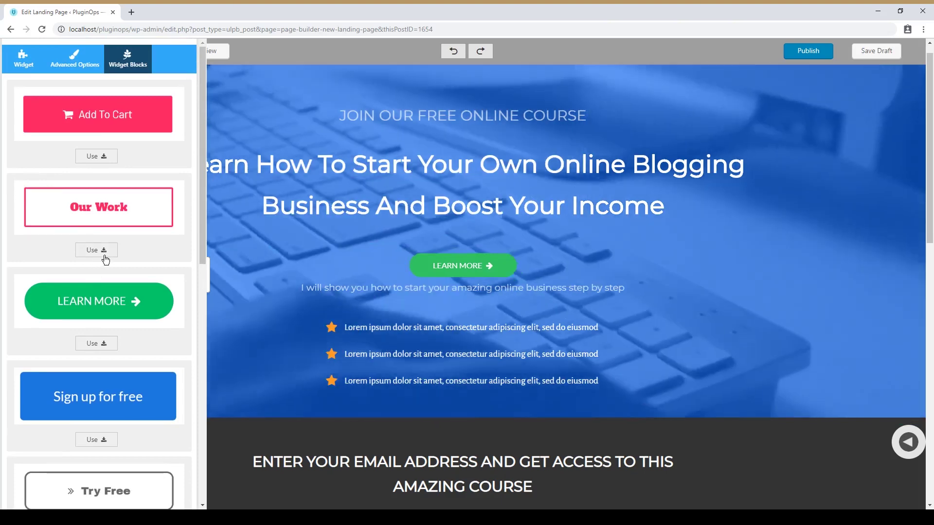
Step: View the LEARN MORE button's widget settings and close its editor
left_click(75, 59)
left_click(23, 58)
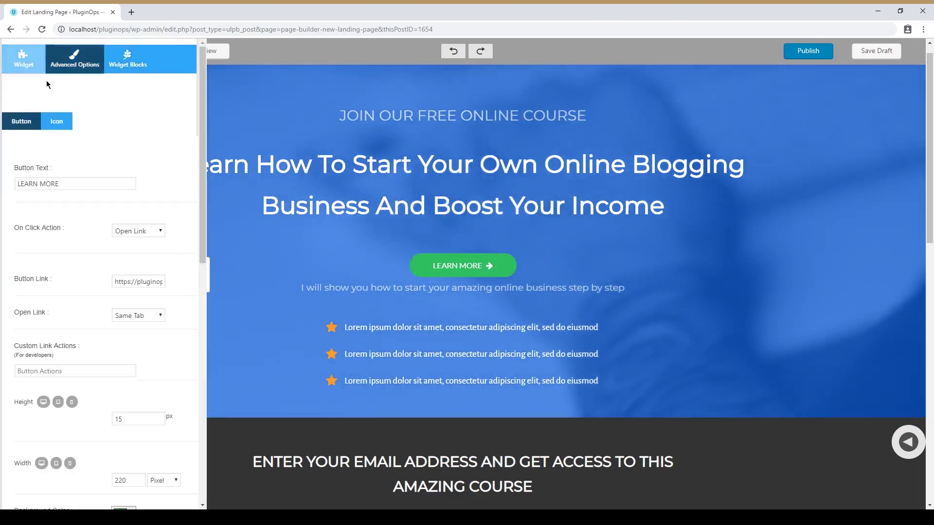
left_click(206, 279)
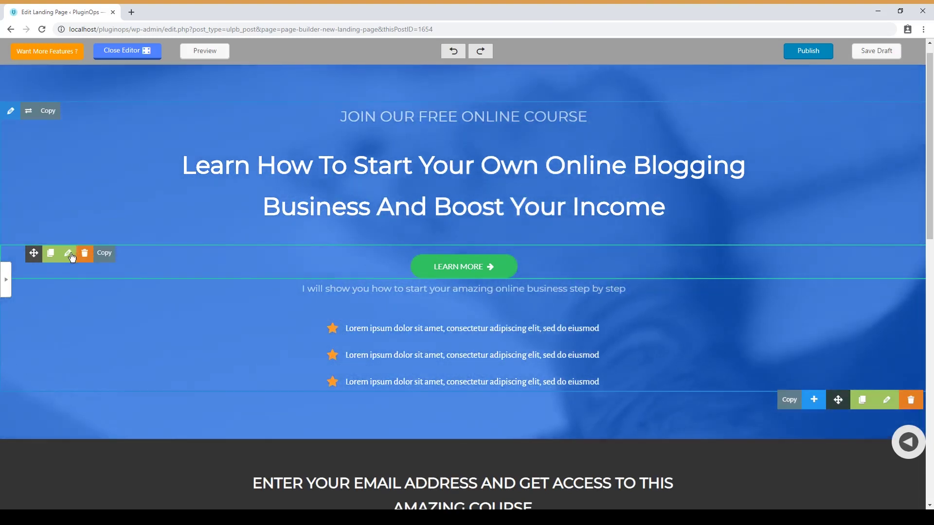
Step: Set the left and right widget margins of the email subscription form to 20 percent
scroll(426, 388, "down", 4)
scroll(426, 389, "down", 7)
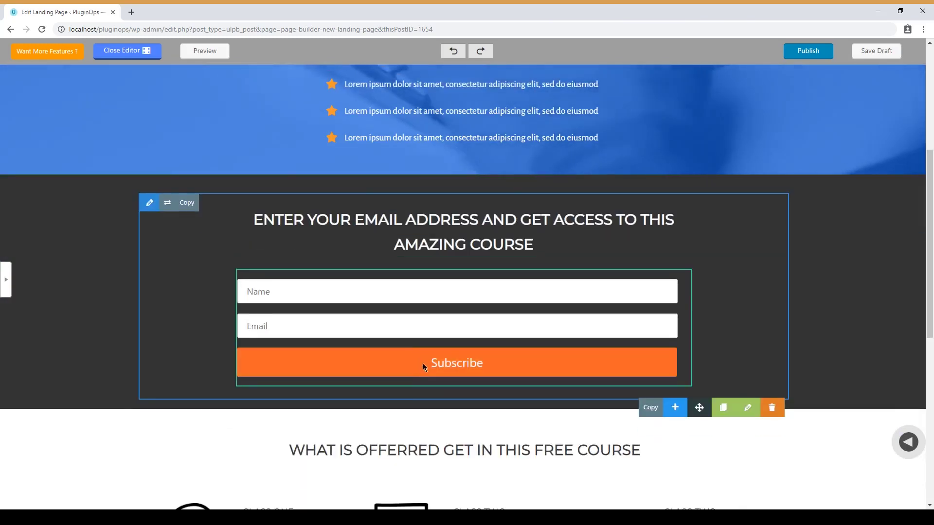
scroll(418, 359, "up", 4)
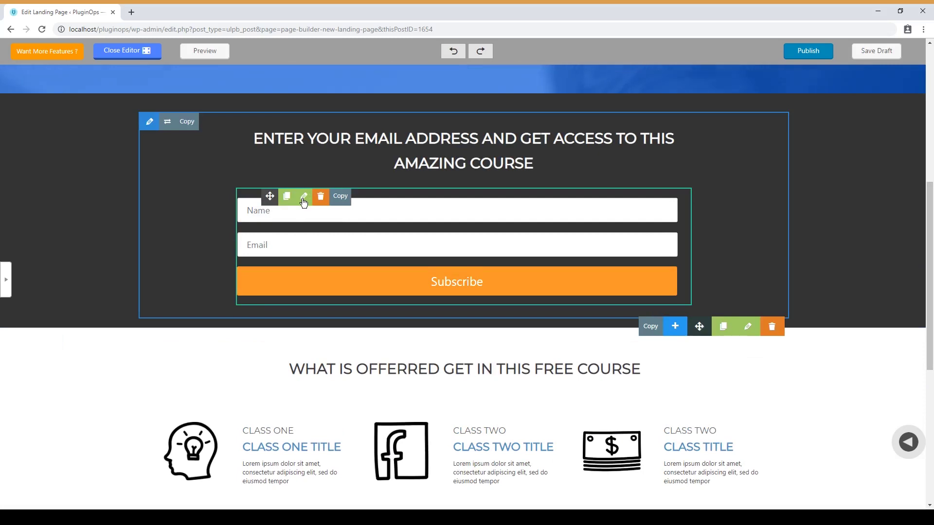
left_click(150, 121)
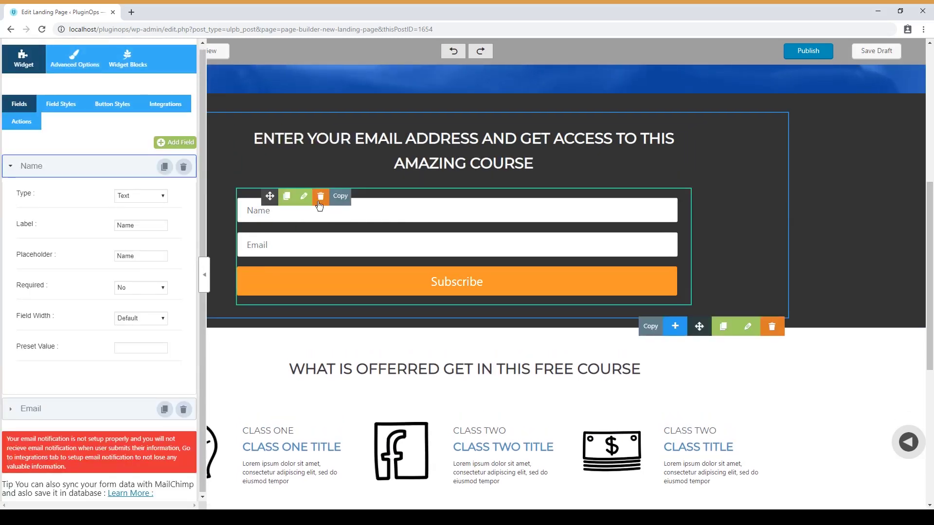
left_click(70, 65)
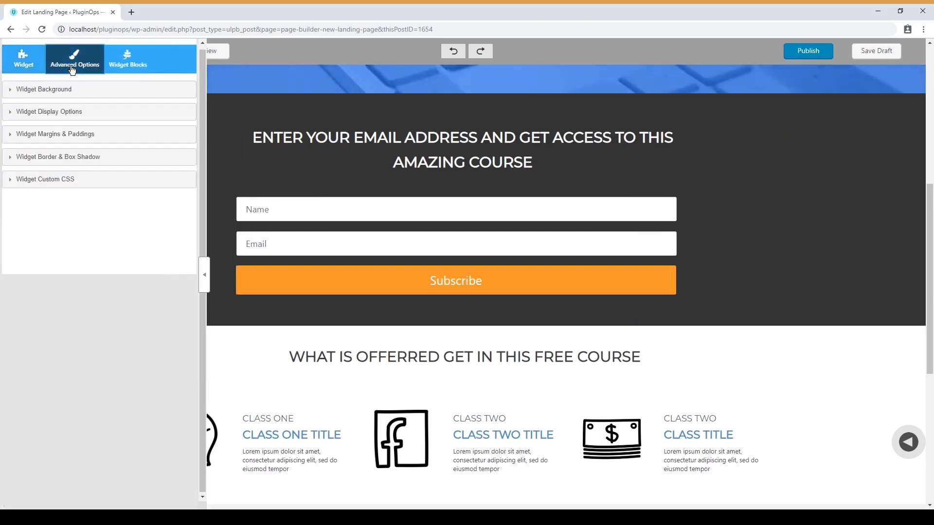
left_click(34, 135)
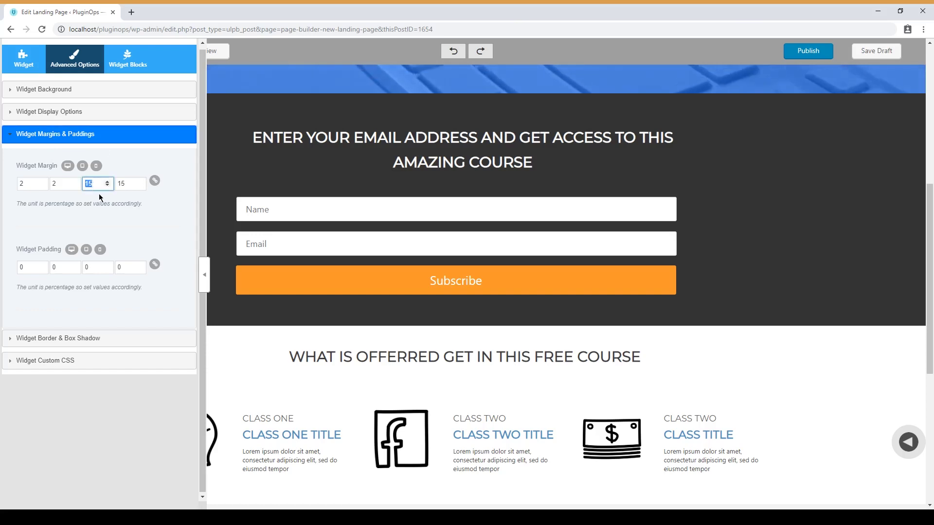
type("20")
key("Tab")
type("2")
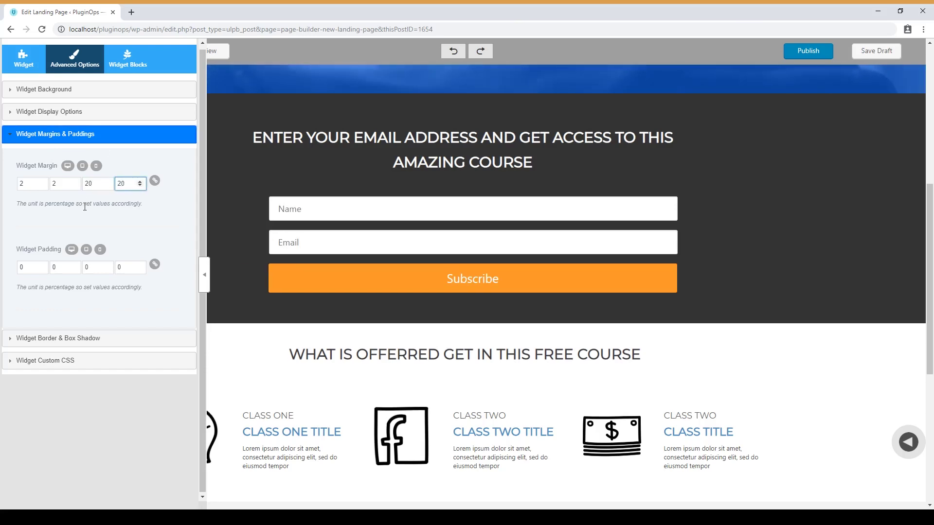
left_click(92, 194)
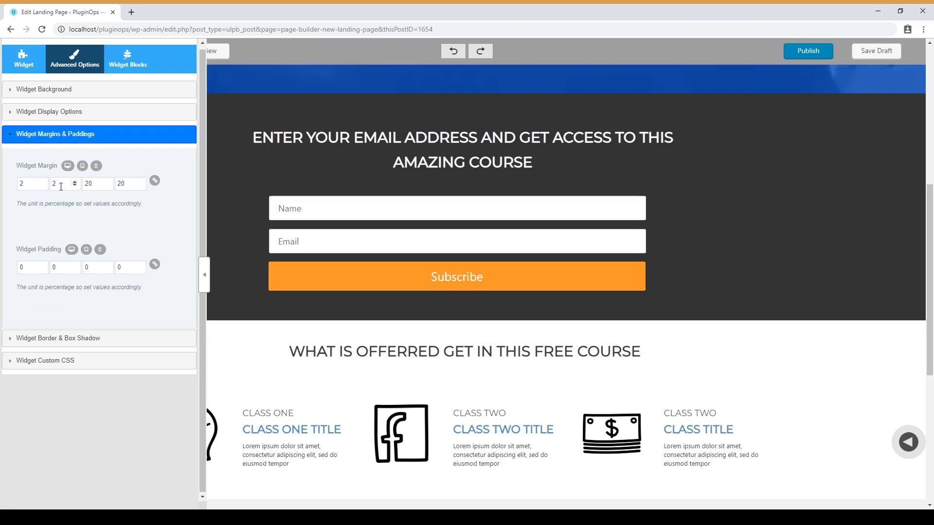
left_click(103, 198)
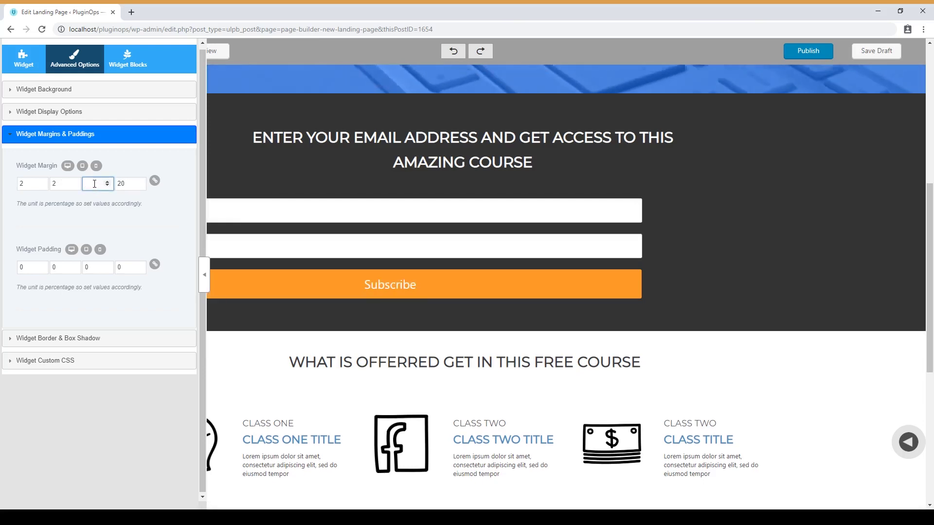
left_click(132, 186)
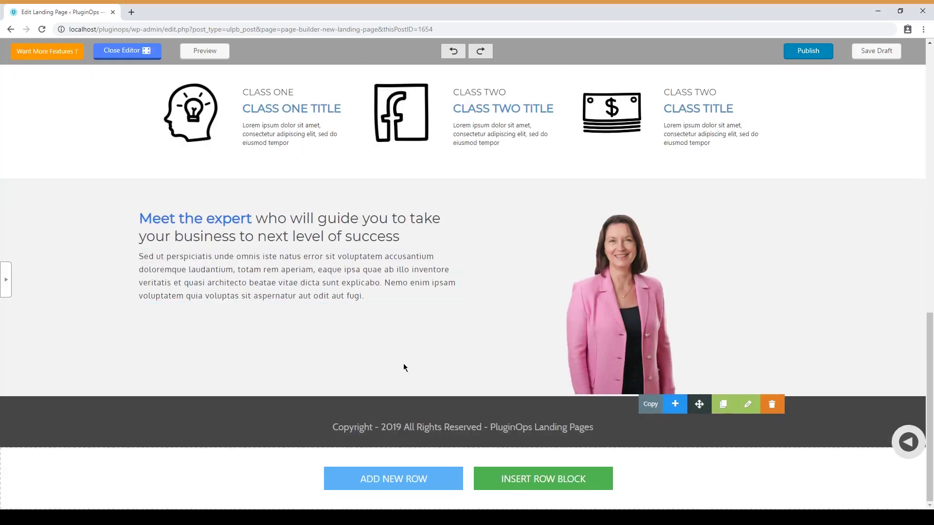
Step: Delete the green LEARN MORE button widget from the hero row
scroll(403, 366, "up", 13)
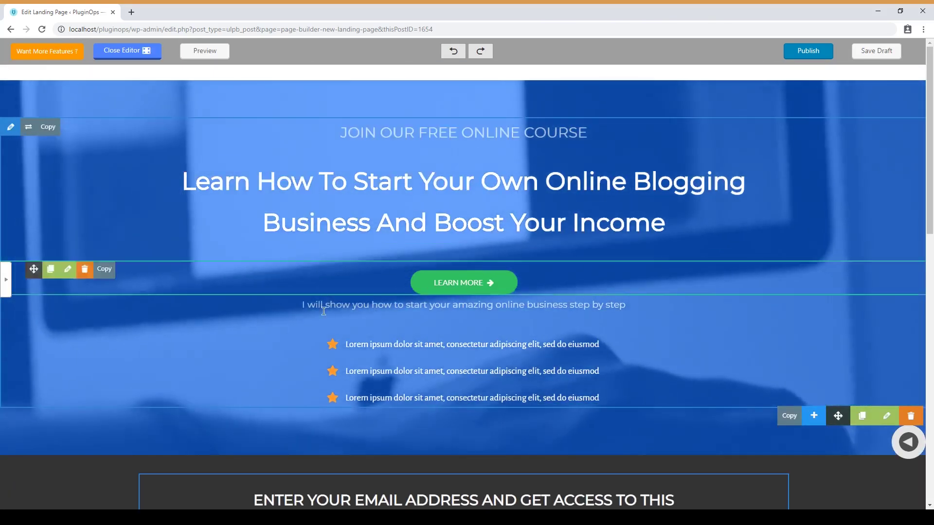
left_click(84, 272)
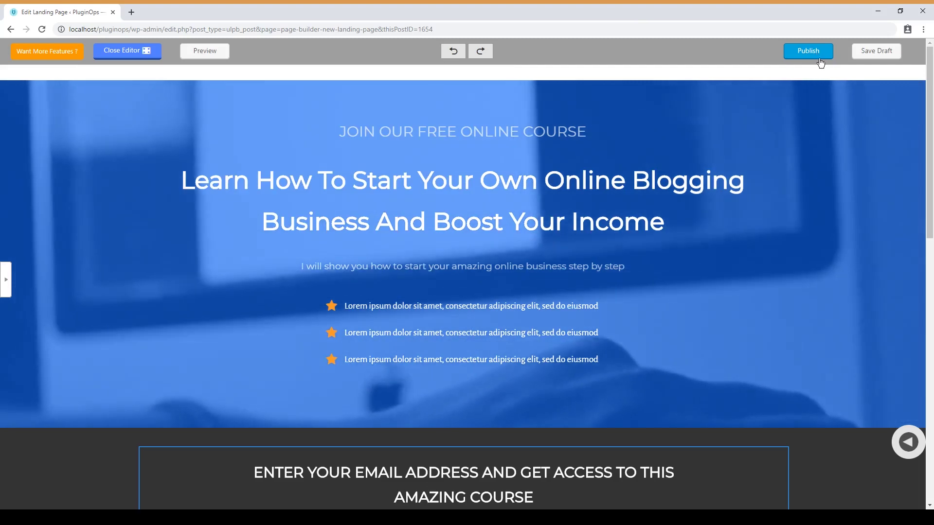
Step: Open the page's publishing options, examine the advanced options and try switching Set as Front Page on and off
scroll(909, 449, "down", 3)
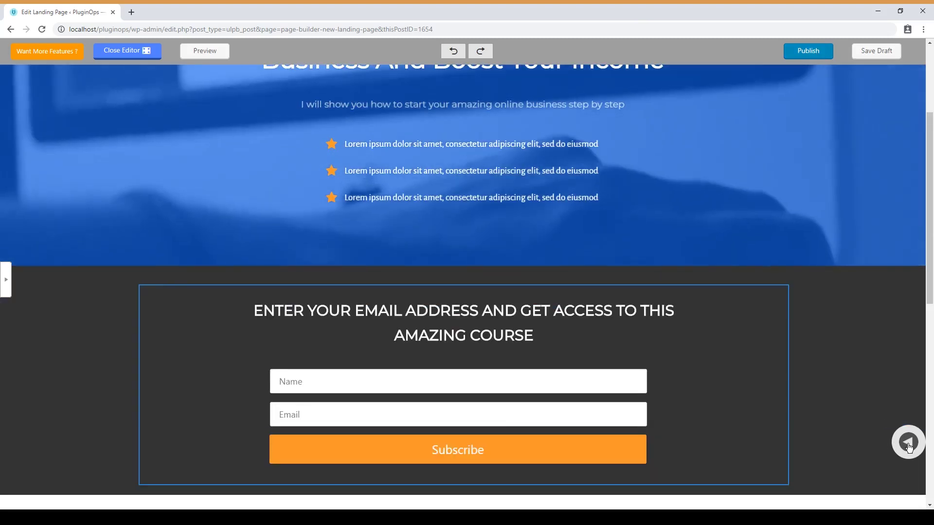
left_click(909, 443)
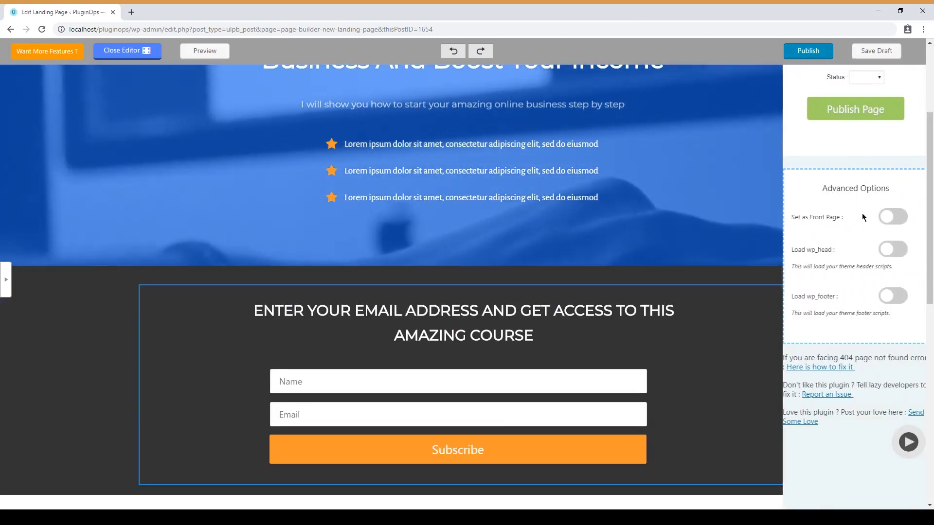
scroll(859, 175, "up", 2)
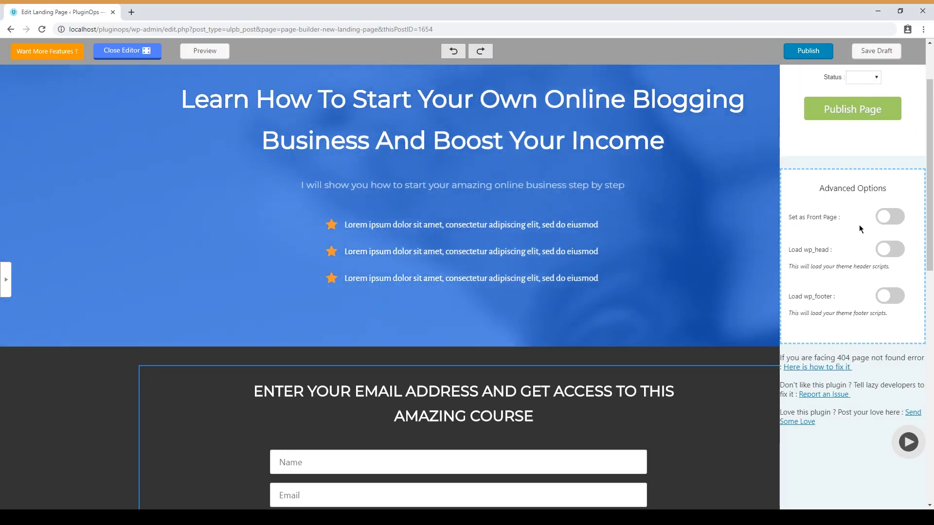
scroll(859, 225, "up", 2)
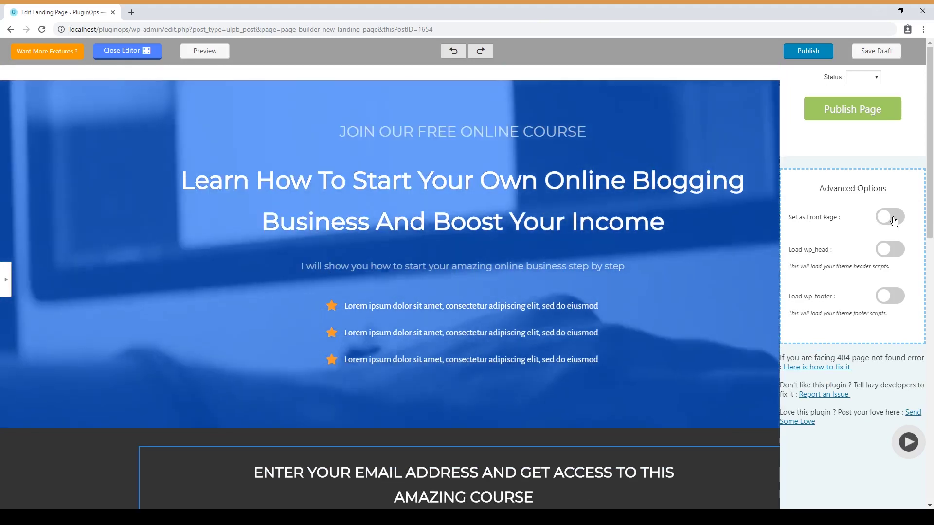
left_click(894, 221)
left_click(894, 221)
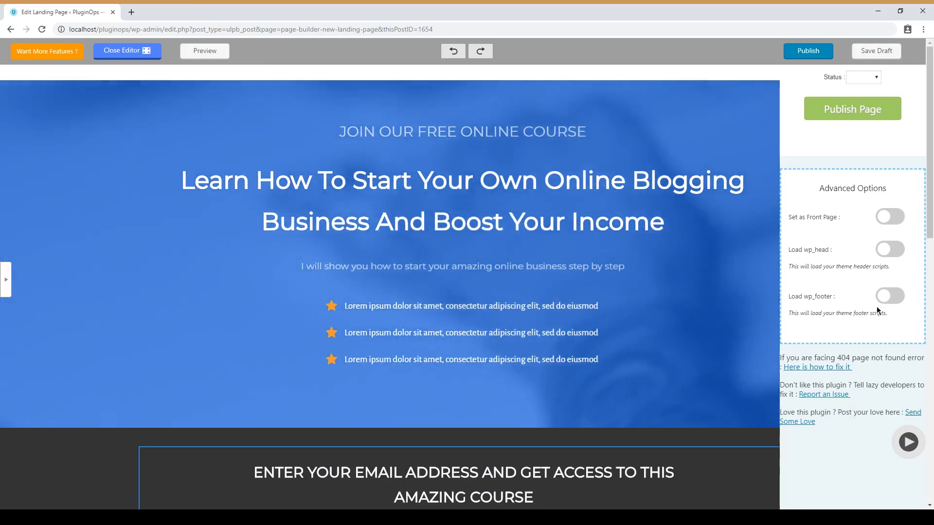
Step: Publish the landing page and dismiss the social sharing message
scroll(465, 384, "down", 2)
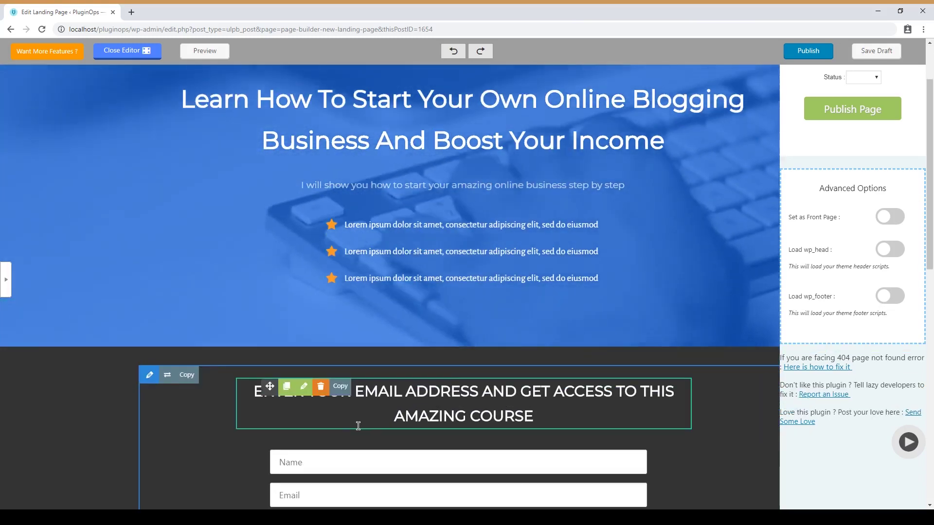
scroll(359, 426, "up", 2)
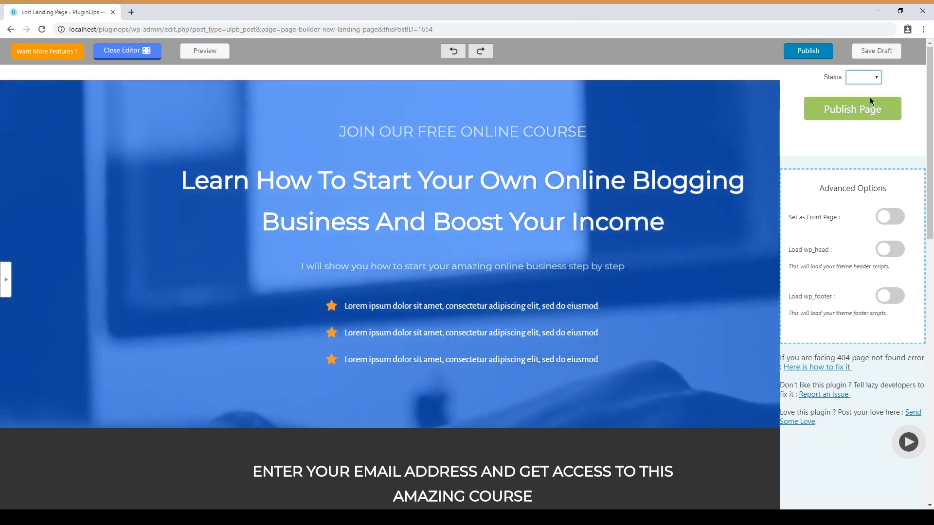
left_click(870, 100)
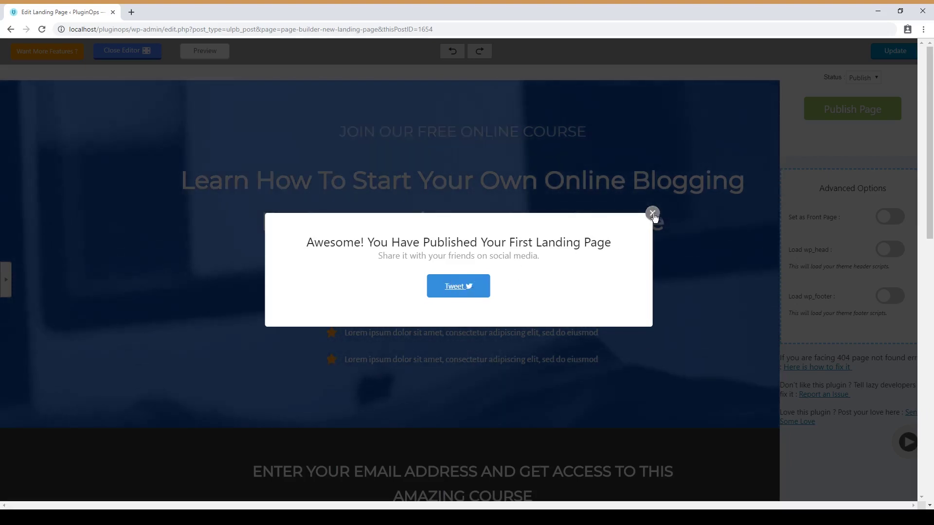
left_click(653, 214)
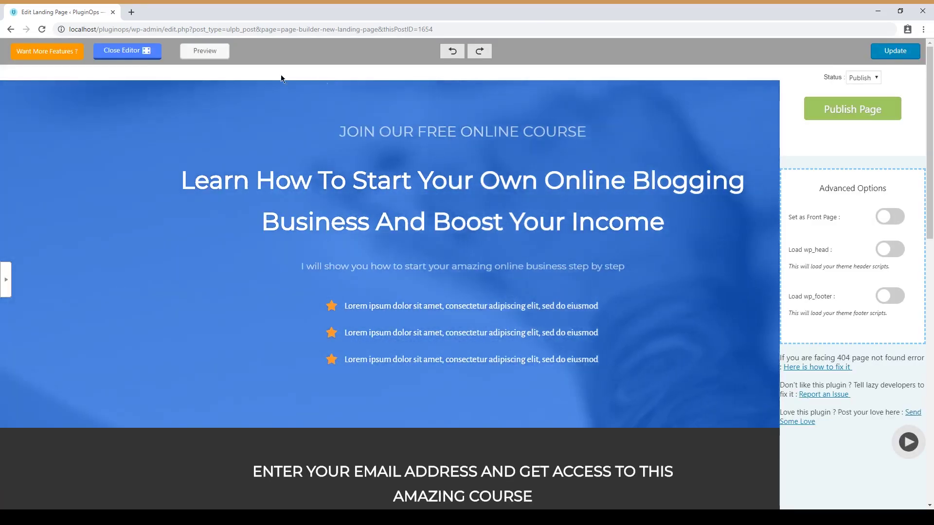
Step: Preview the published landing page from its hero row to the expert section and return to the editor
left_click(205, 51)
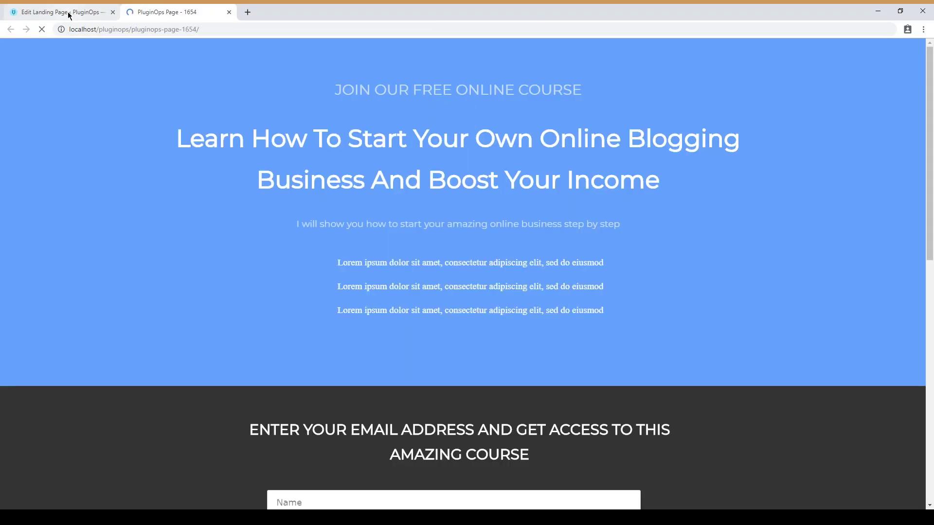
scroll(263, 311, "down", 10)
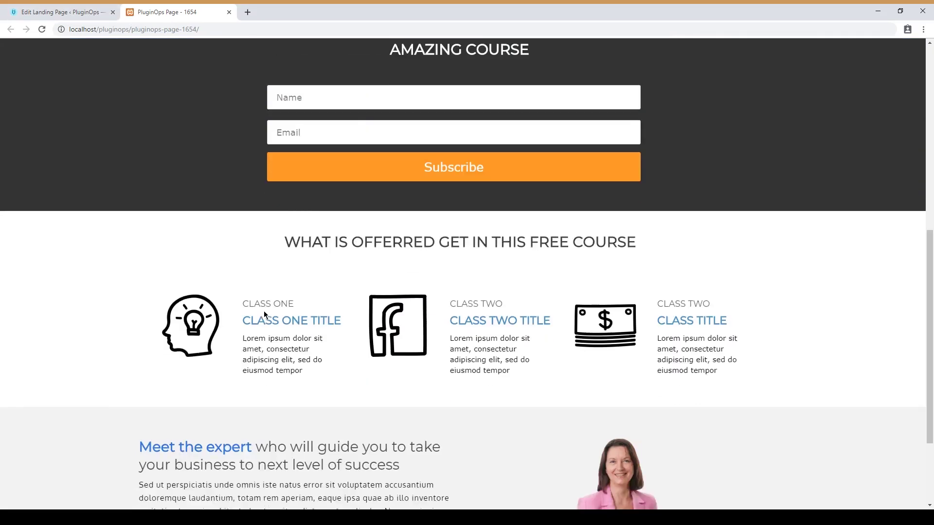
scroll(264, 310, "up", 10)
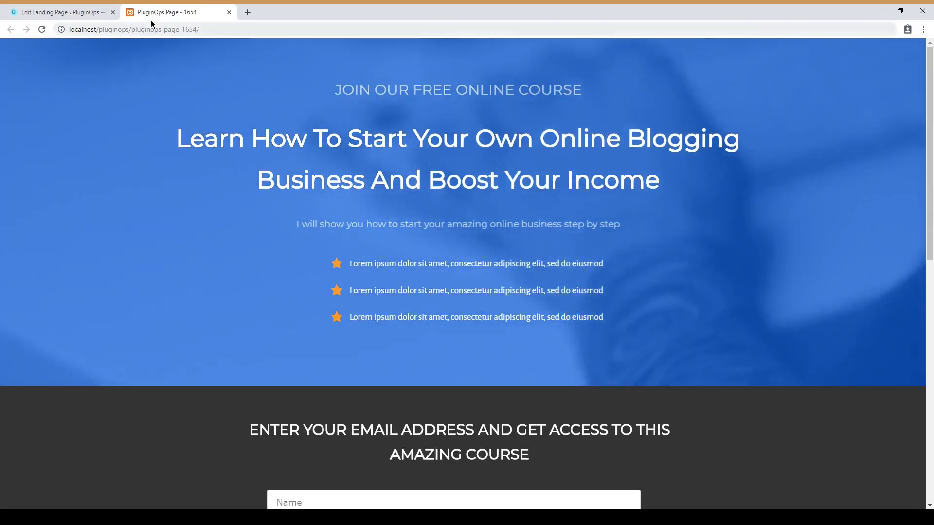
left_click(78, 13)
Step: Open the hero row's options and view its background and margin settings
mouse_move(887, 412)
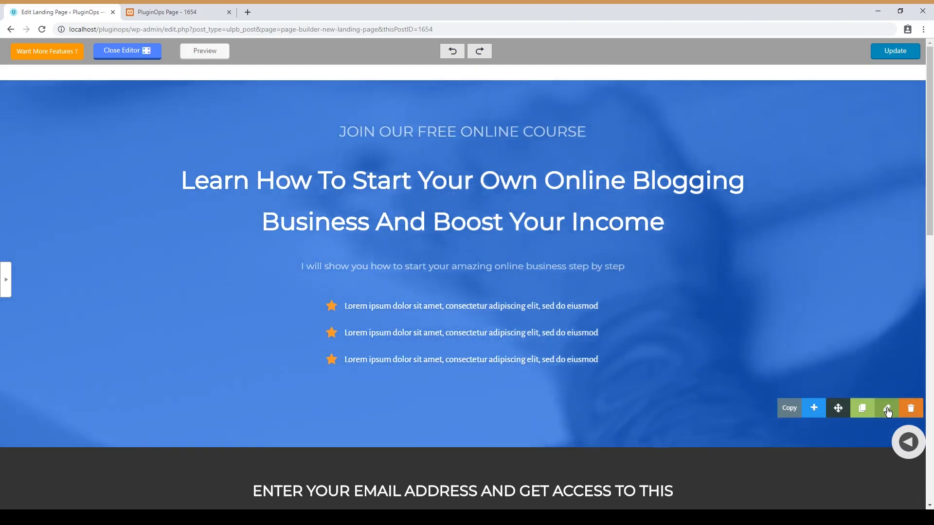
left_click(888, 410)
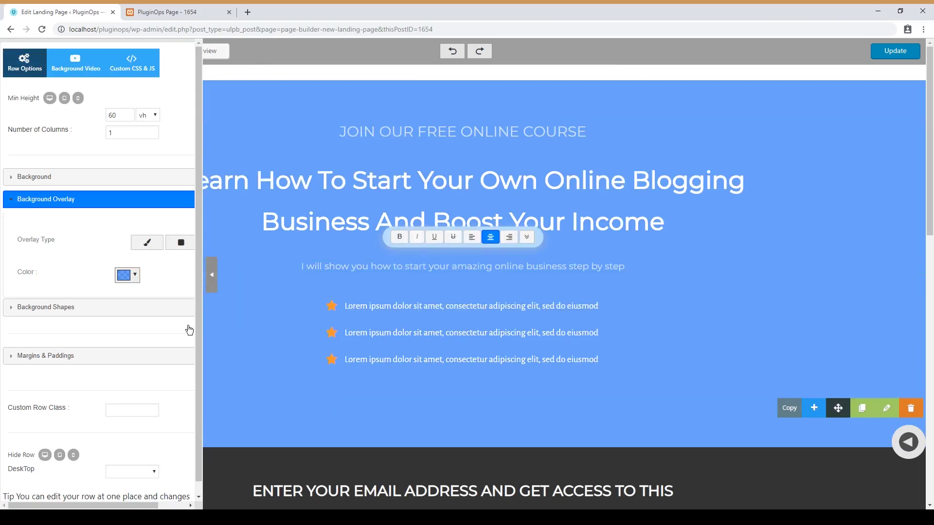
left_click(212, 275)
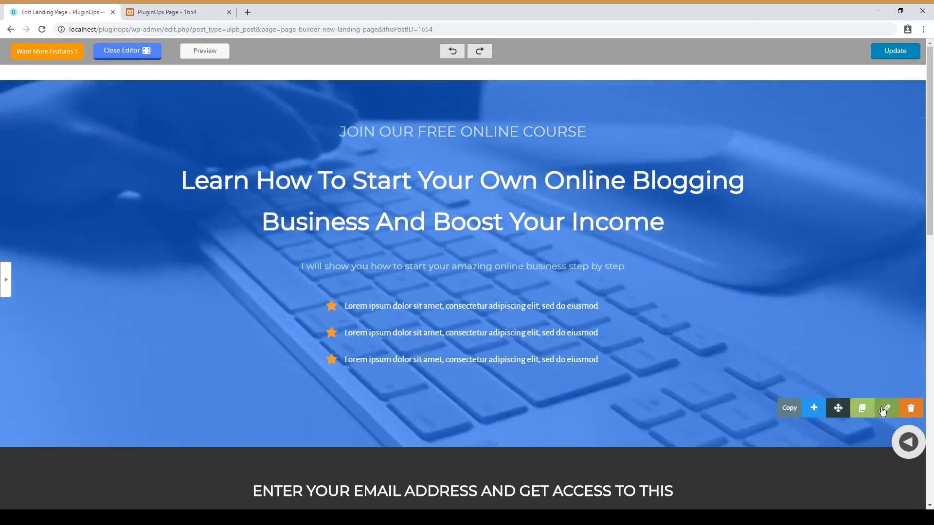
left_click(883, 410)
left_click(68, 177)
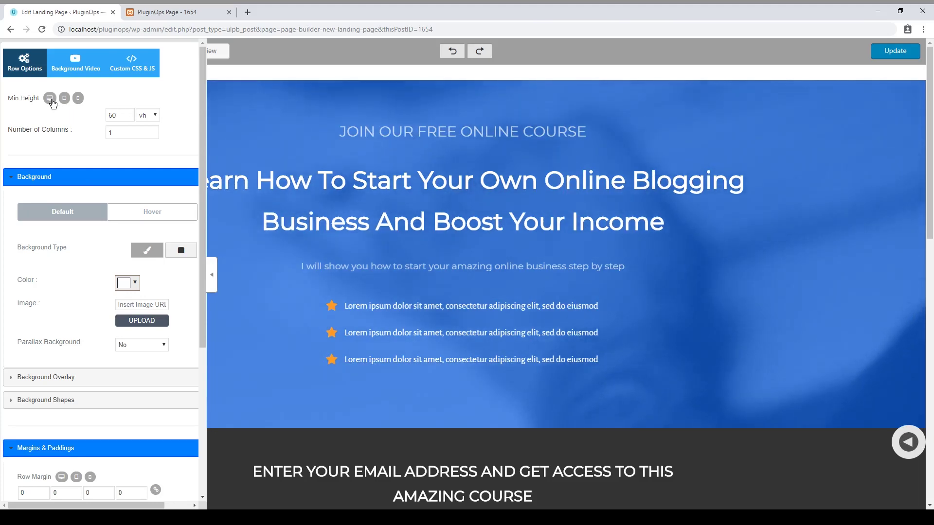
Step: Compare the hero row's minimum height settings and page layout in desktop, tablet and mobile views
left_click(50, 99)
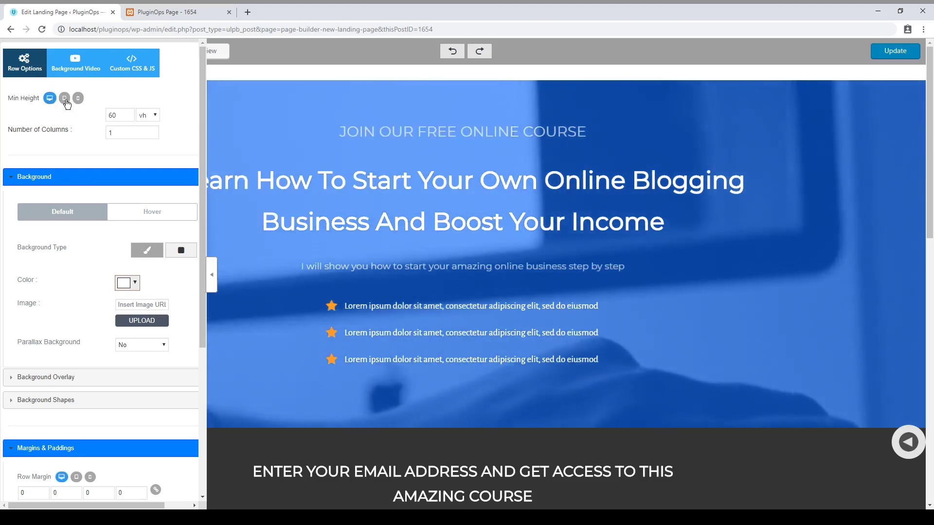
left_click(65, 98)
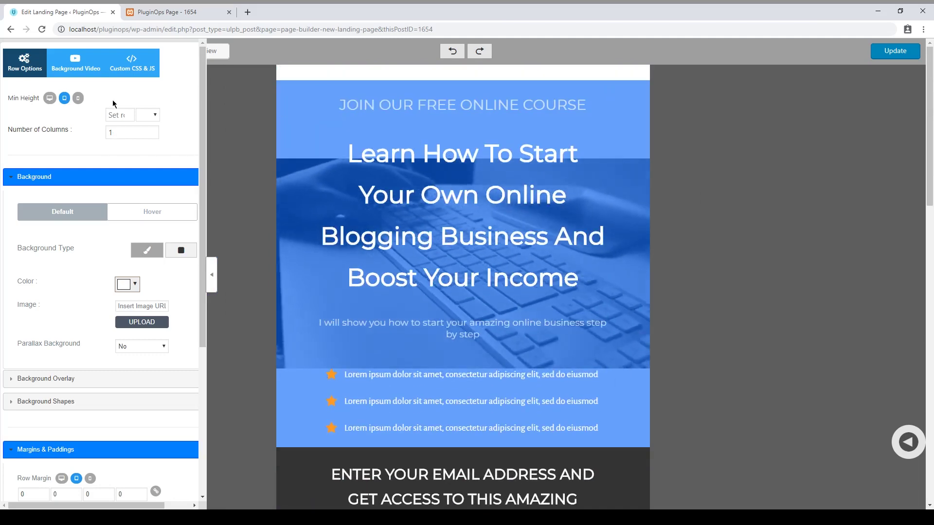
left_click(78, 99)
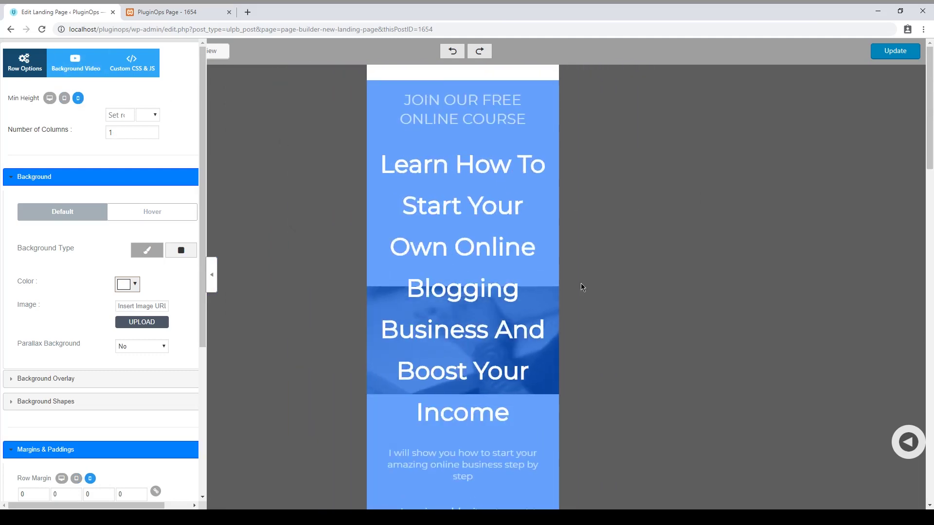
scroll(582, 287, "down", 20)
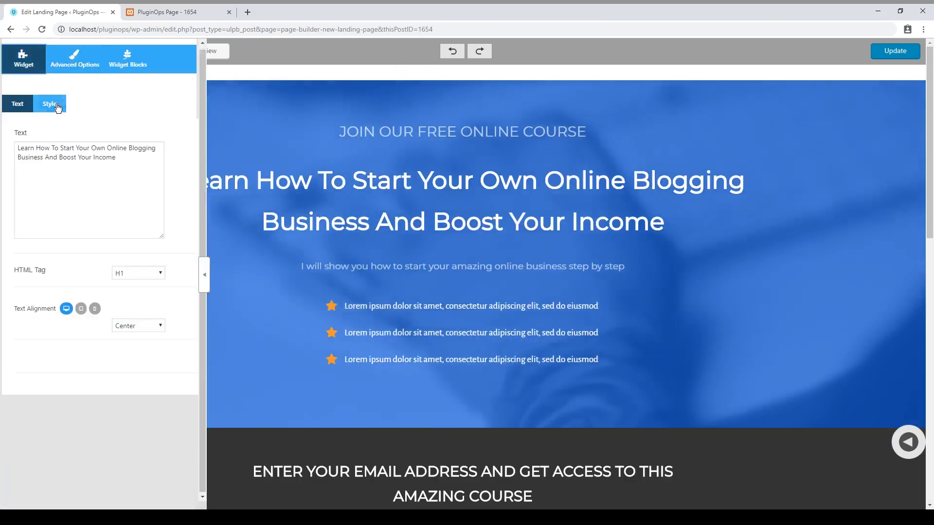
Step: Set the hero heading's mobile text size to 25 px and line height to 1.3 em, and update the page
left_click(56, 106)
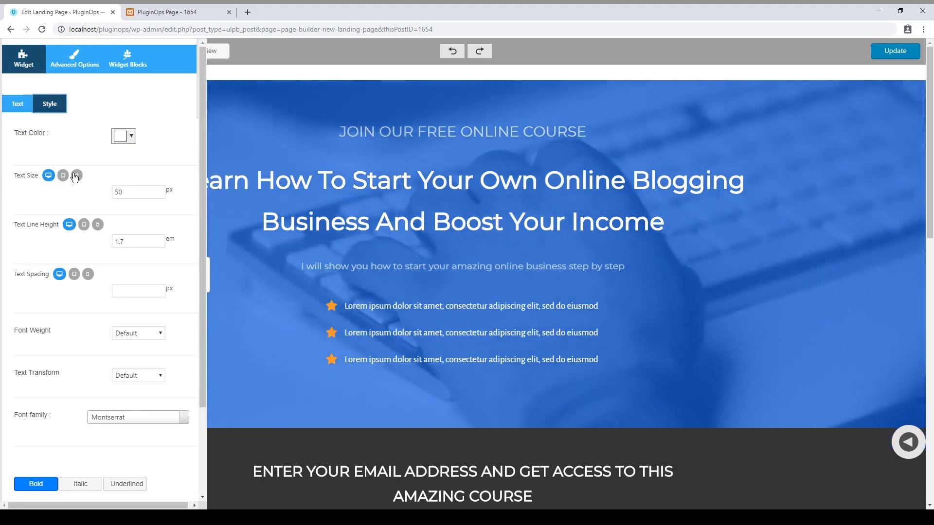
left_click(77, 176)
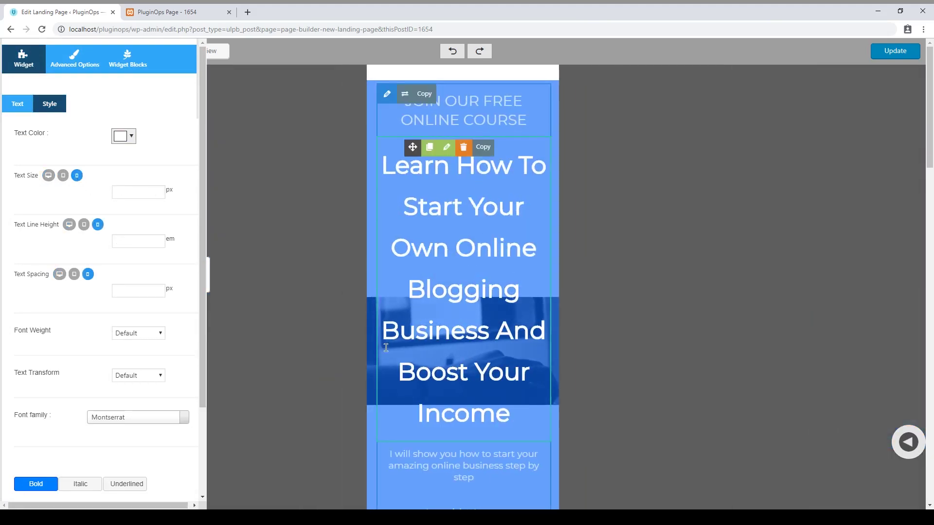
left_click(49, 176)
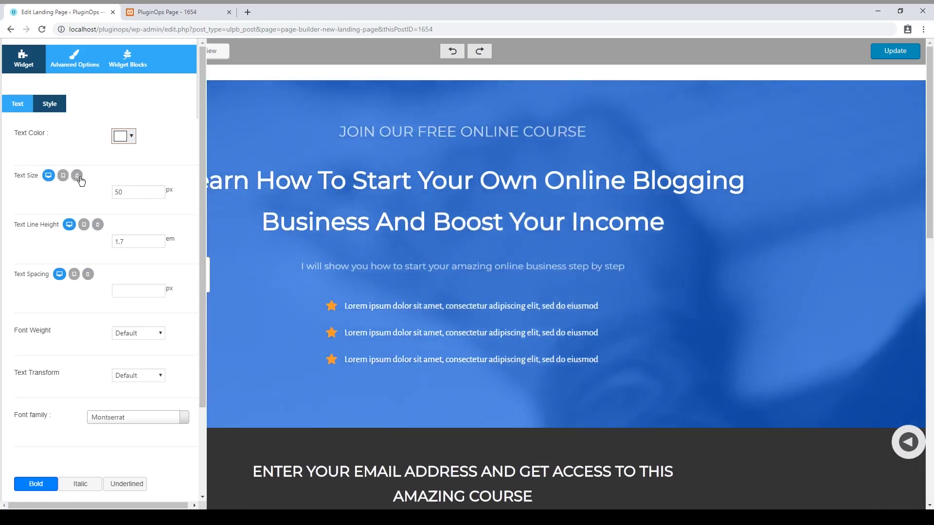
left_click(77, 176)
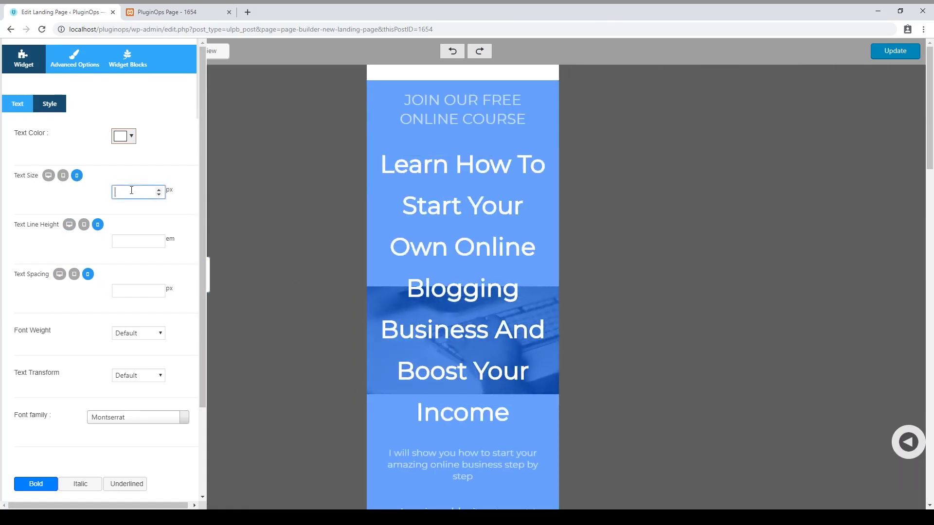
left_click(63, 201)
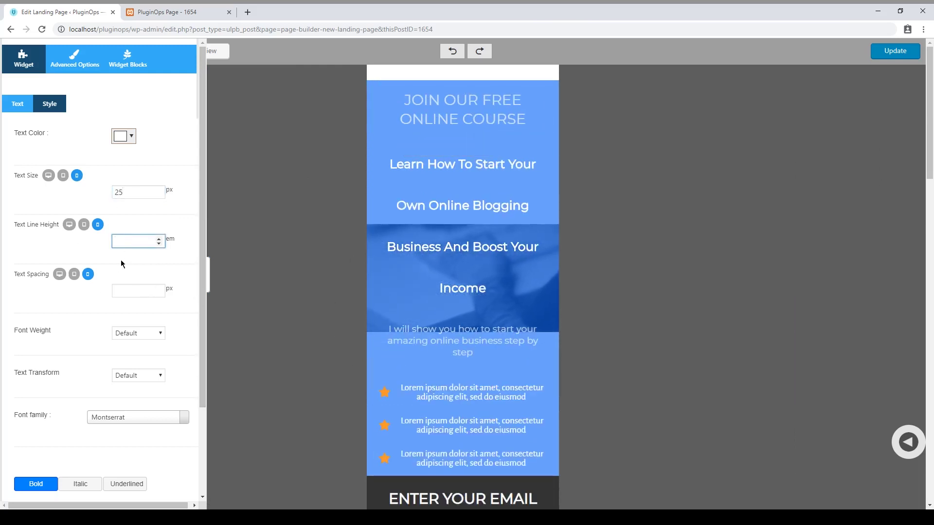
left_click(63, 244)
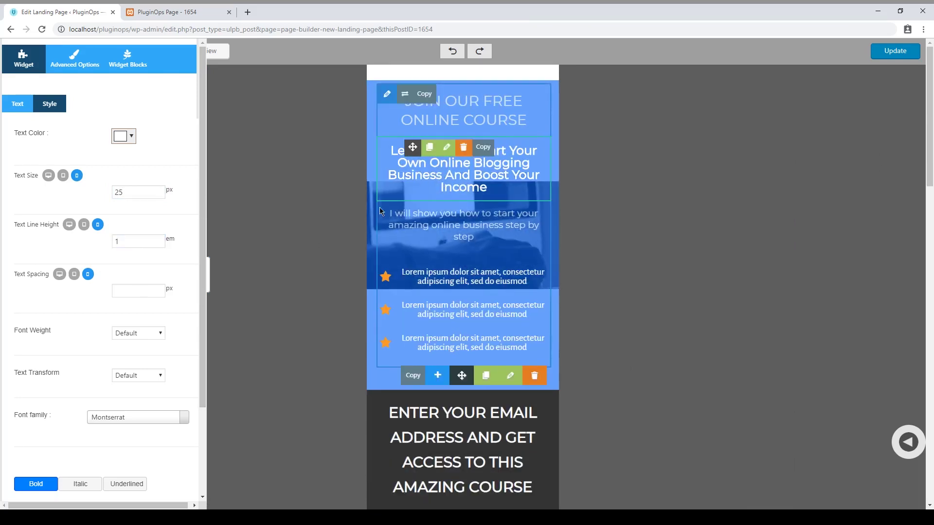
left_click(52, 233)
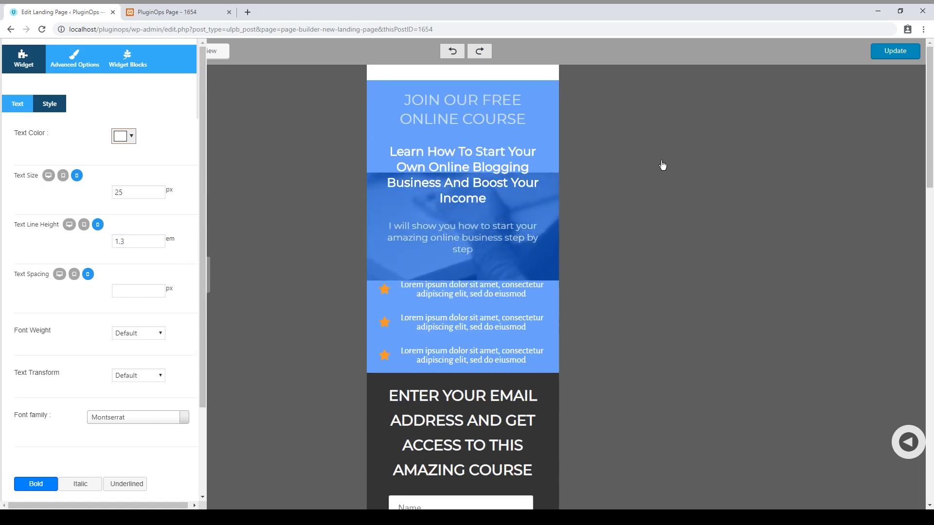
left_click(901, 56)
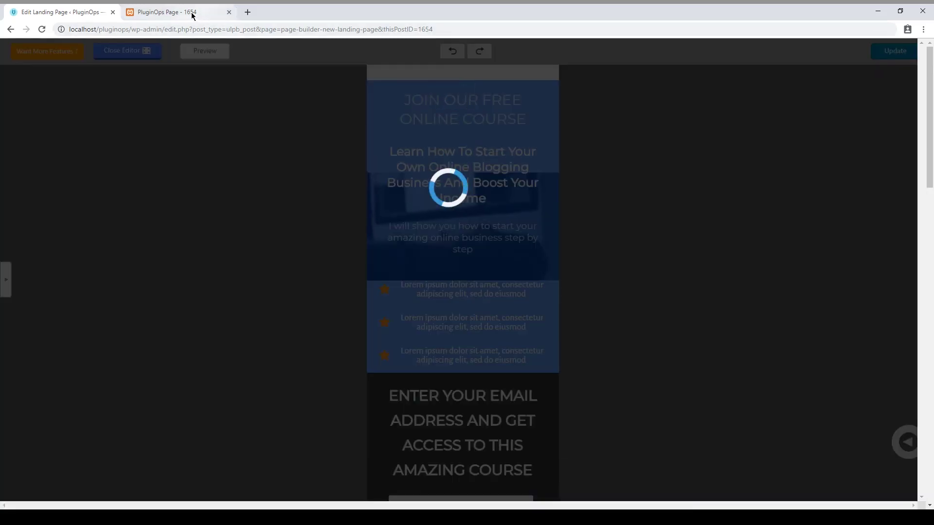
Step: Check the published page in a mobile-width device preview, inspect the hero heading's CSS styles, and return to the editor
left_click(192, 13)
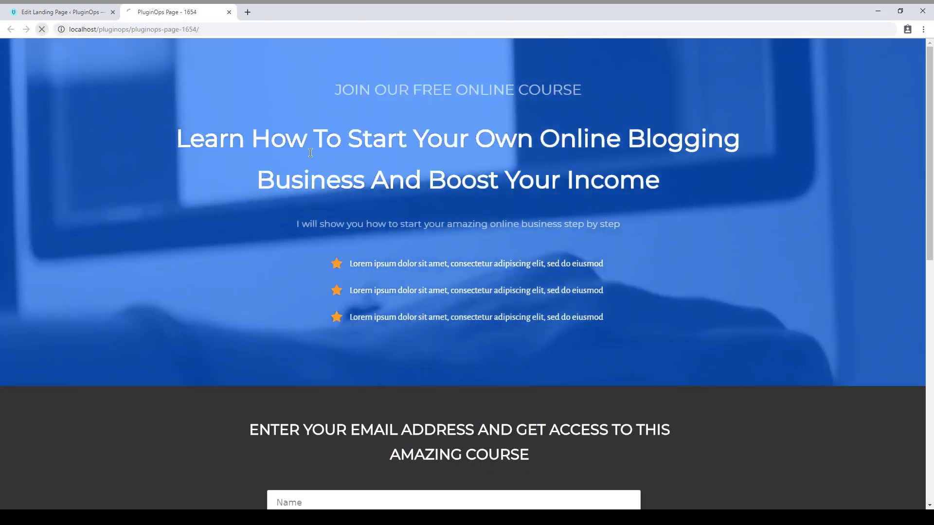
key("F12")
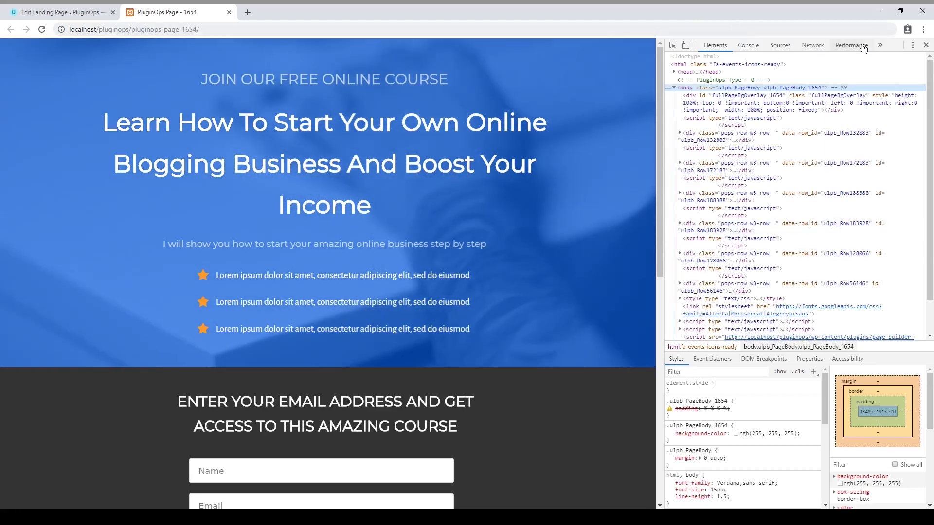
left_click(686, 45)
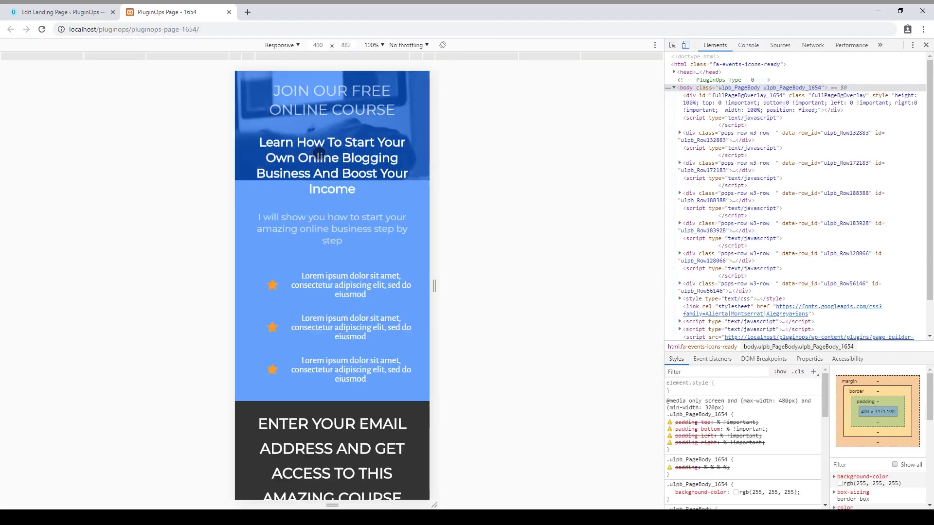
left_click(363, 244)
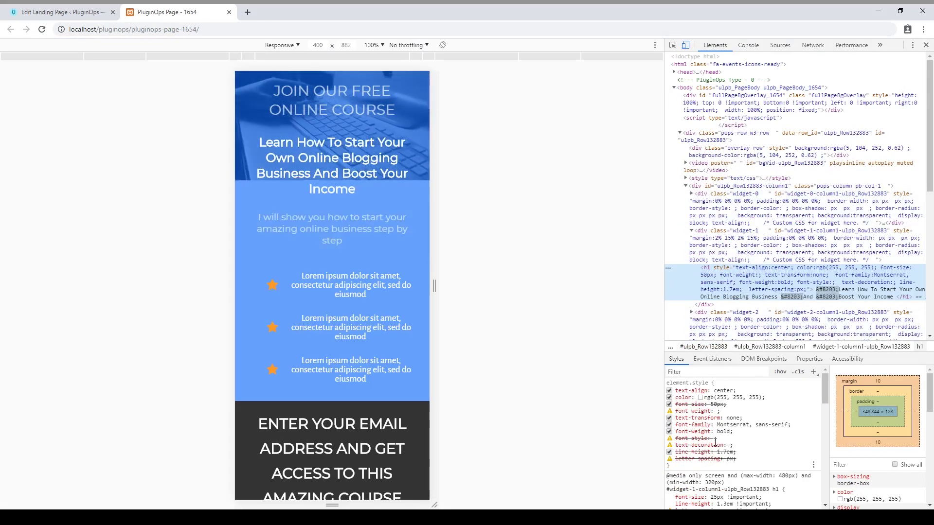
scroll(715, 441, "down", 3)
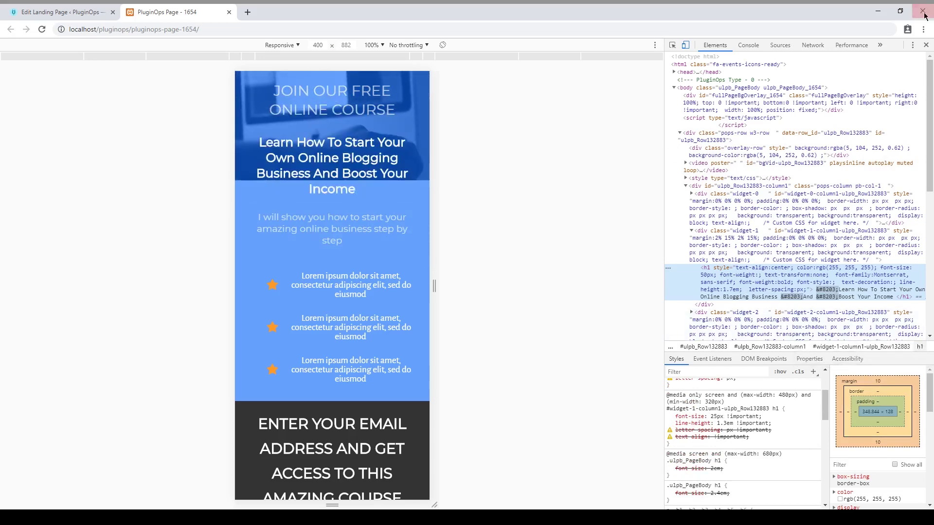
left_click(926, 46)
left_click(58, 12)
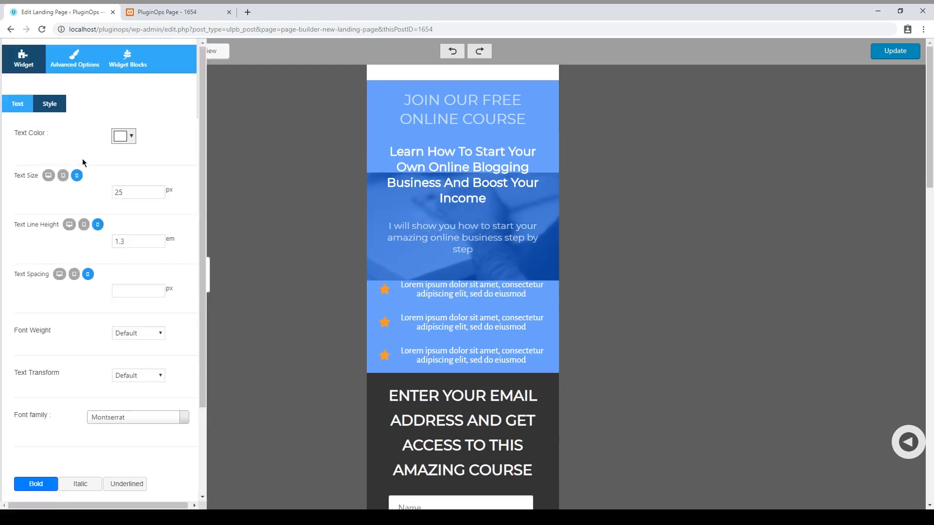
Step: Return the editor to desktop view and close the hero heading's settings
left_click(49, 176)
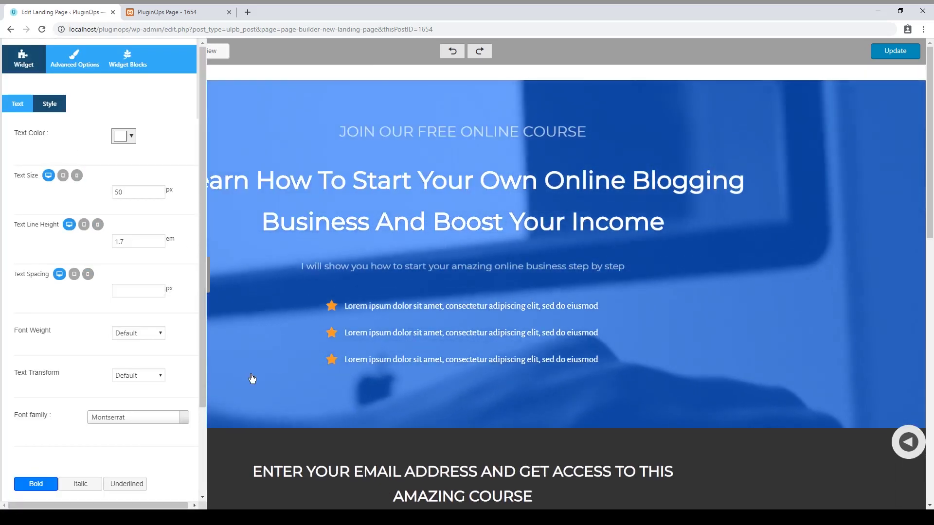
left_click(251, 380)
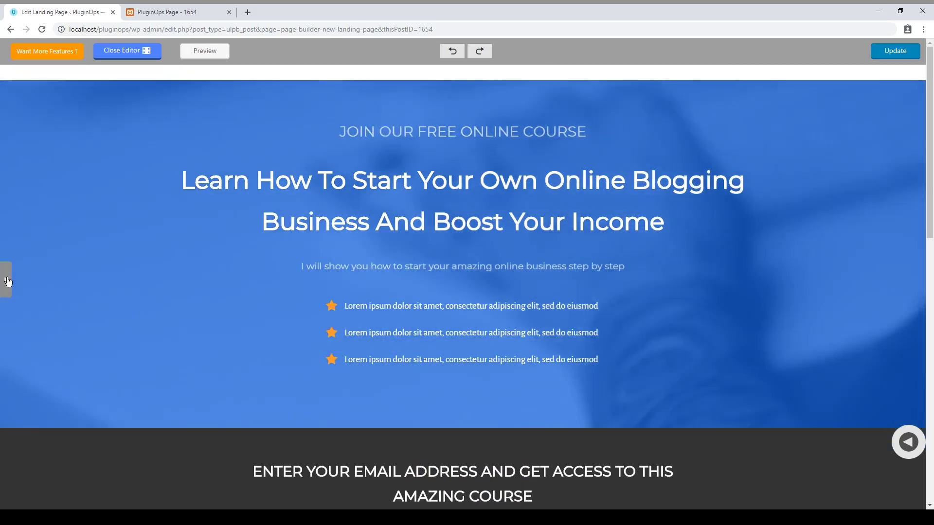
scroll(587, 380, "down", 7)
scroll(526, 423, "up", 7)
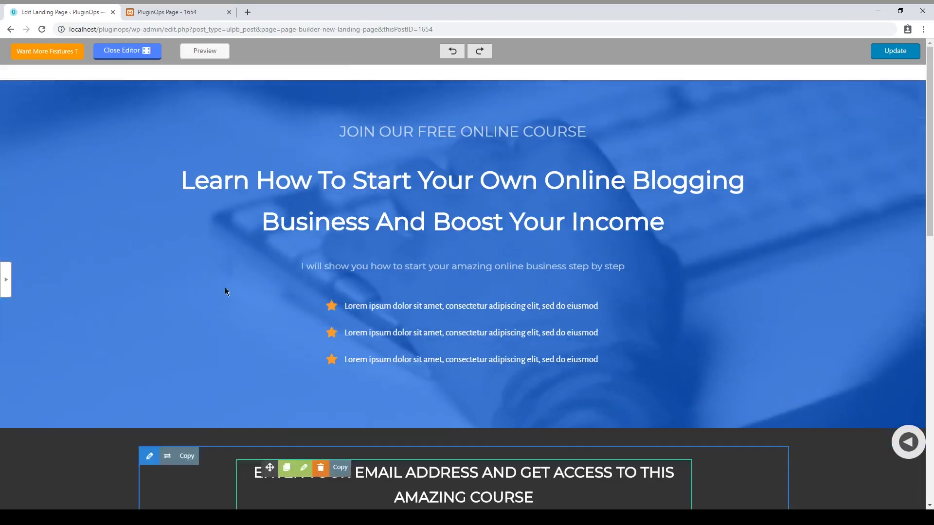
scroll(226, 189, "down", 7)
scroll(126, 297, "up", 7)
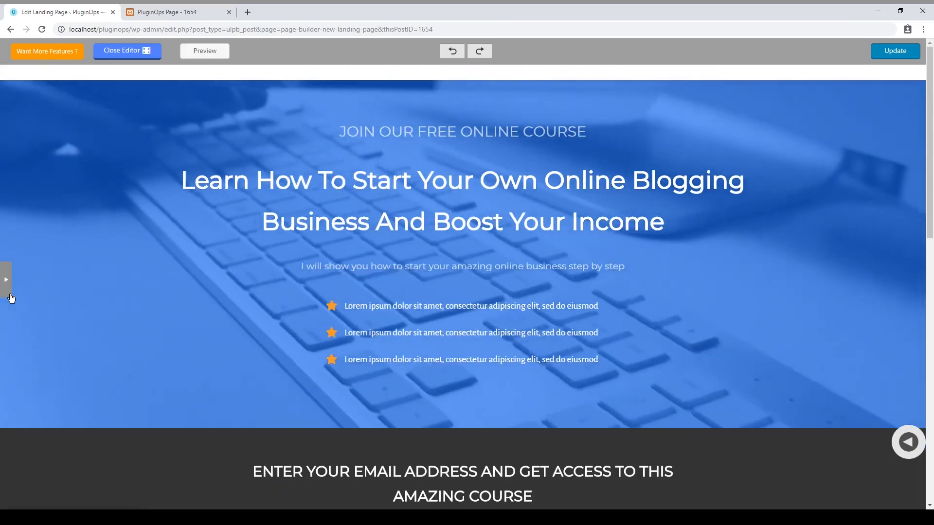
Step: Open the page options and review the body style's background, overlay, image, padding and SEO settings
left_click(9, 294)
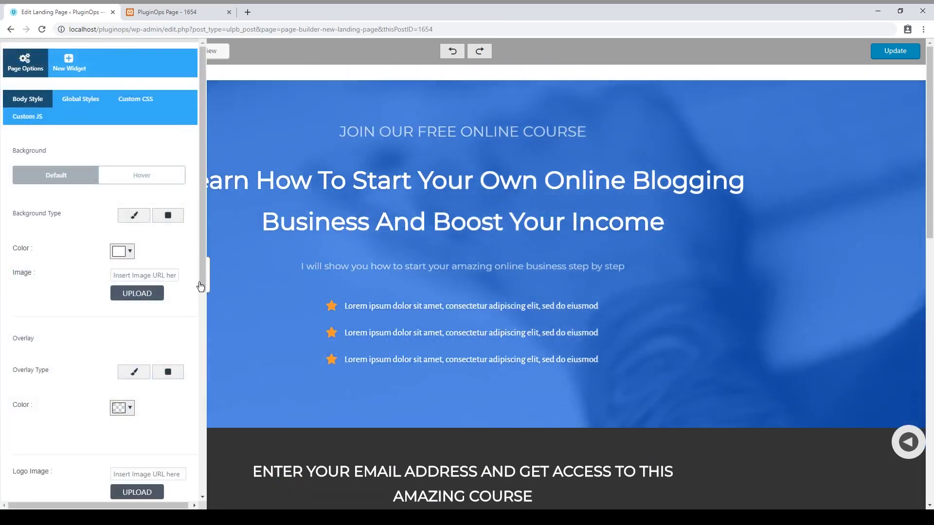
left_click(203, 286)
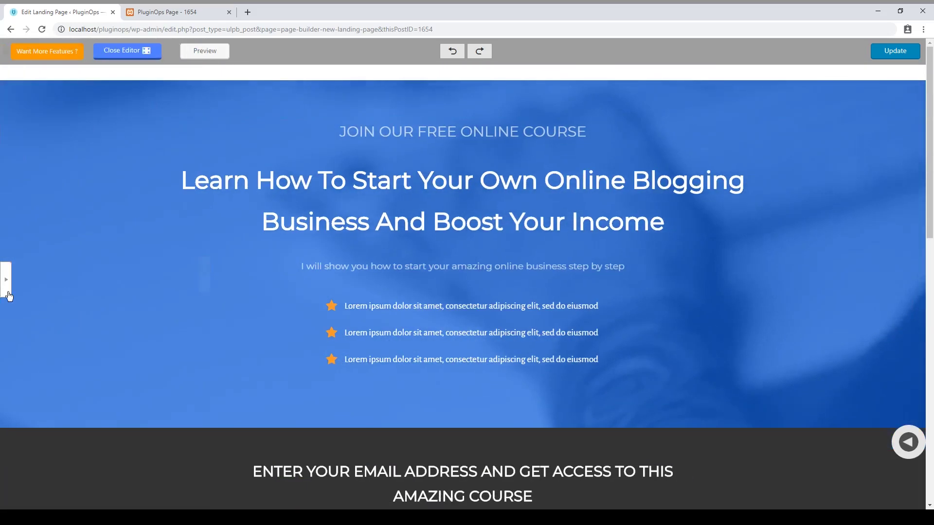
left_click(8, 288)
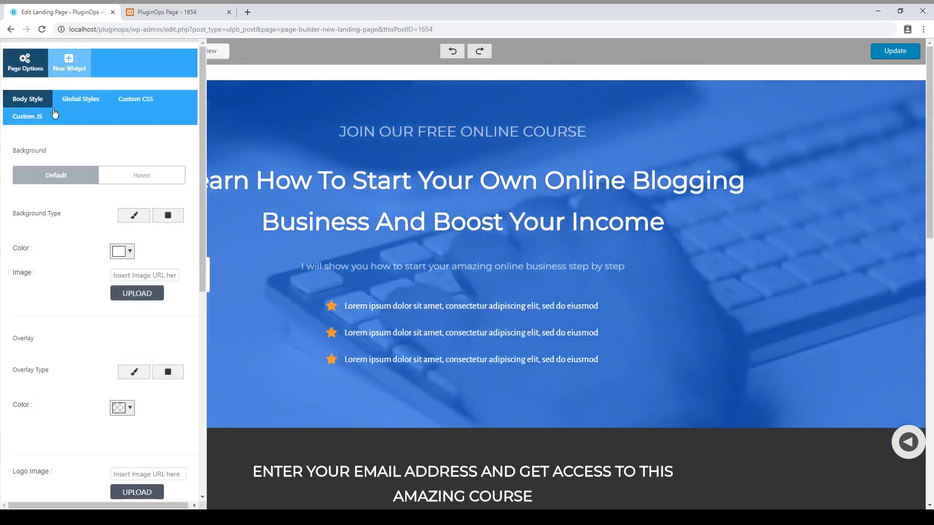
scroll(69, 279, "down", 5)
scroll(69, 284, "up", 5)
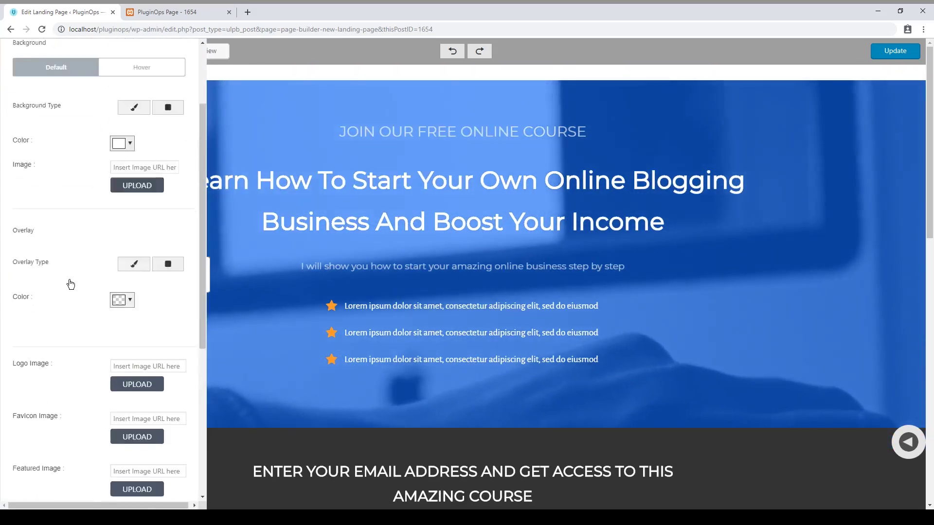
scroll(92, 240, "down", 6)
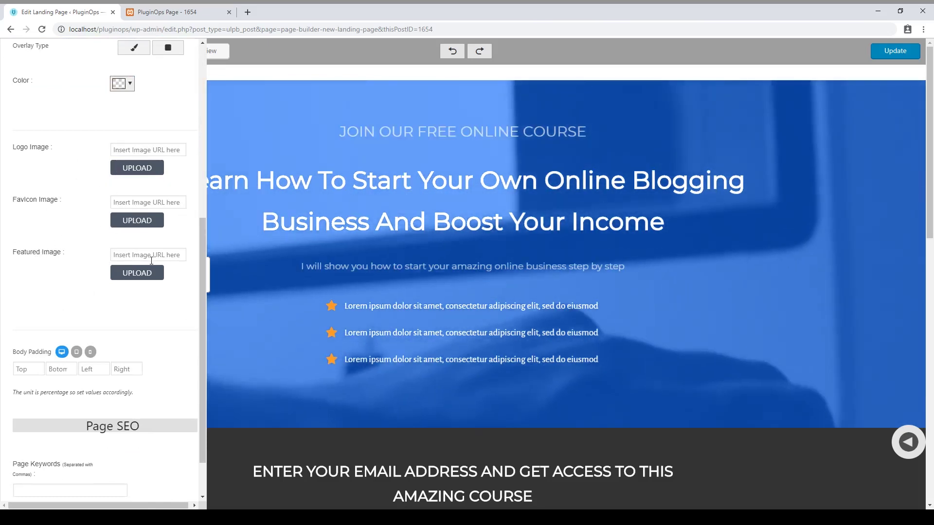
left_click(29, 274)
scroll(73, 323, "down", 1)
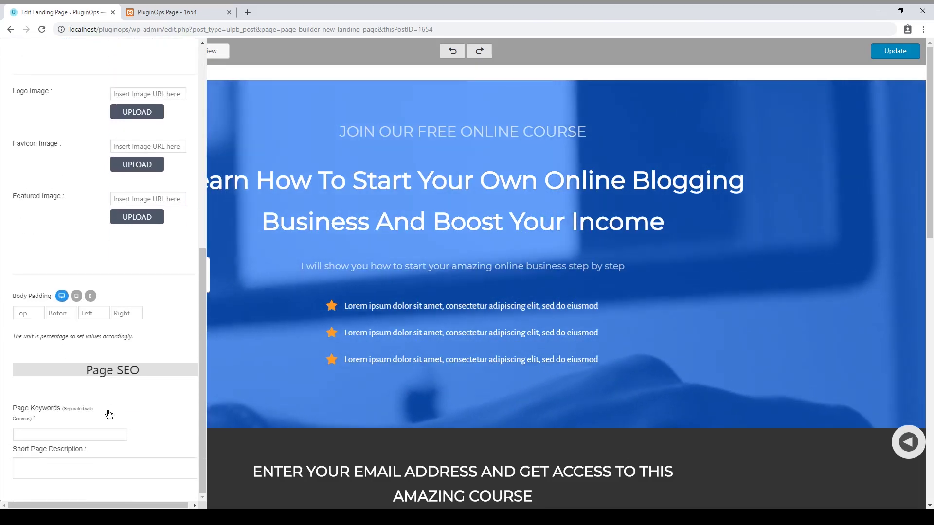
scroll(109, 414, "up", 7)
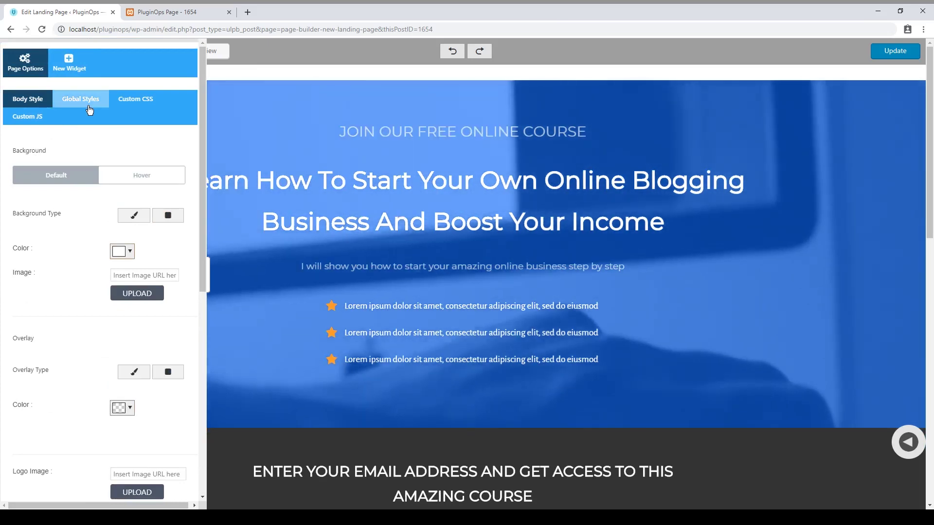
Step: Enable global styles for the page
left_click(80, 98)
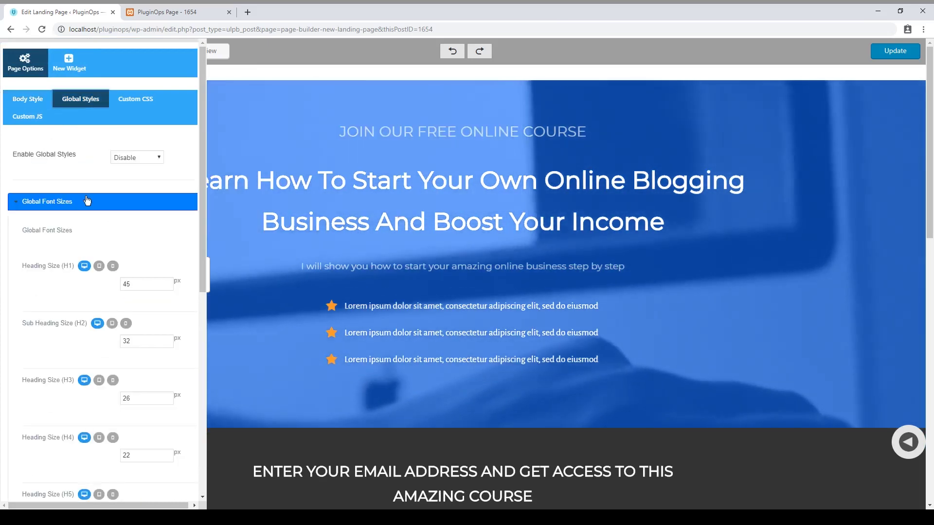
left_click(158, 162)
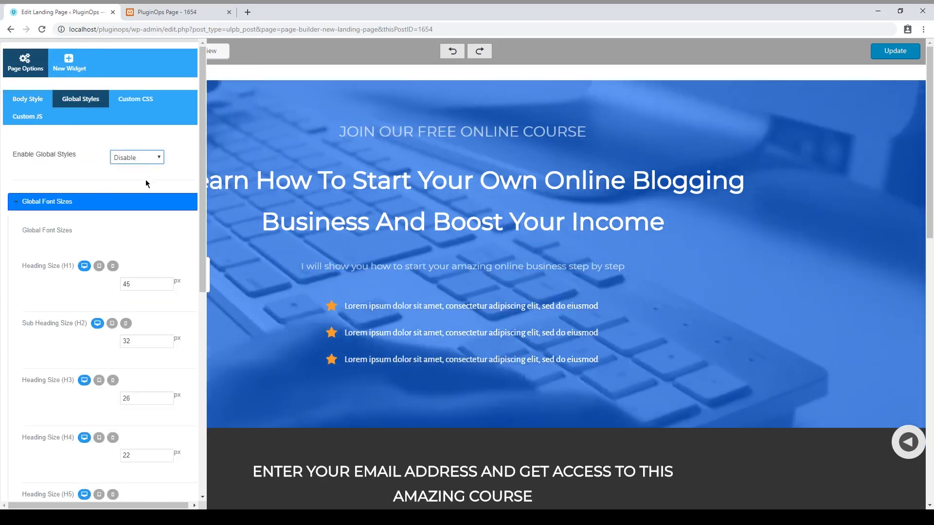
left_click(146, 180)
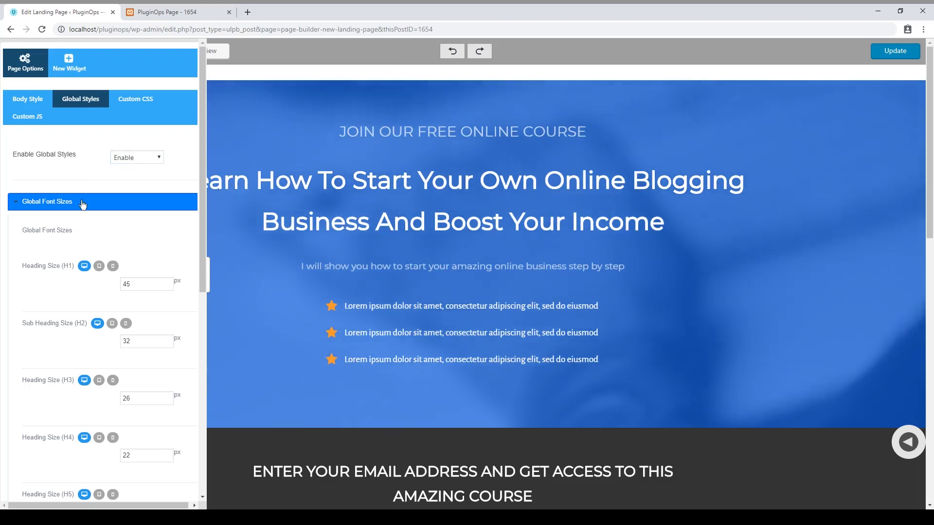
Step: Examine the global font size settings for headings and paragraph text
left_click(85, 204)
left_click(77, 203)
left_click(88, 204)
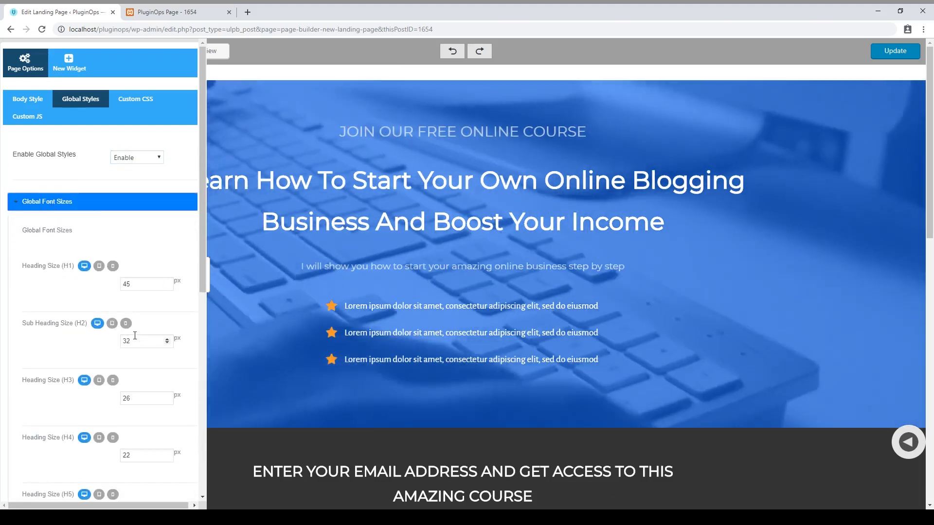
scroll(137, 334, "down", 5)
scroll(91, 136, "up", 5)
left_click(64, 199)
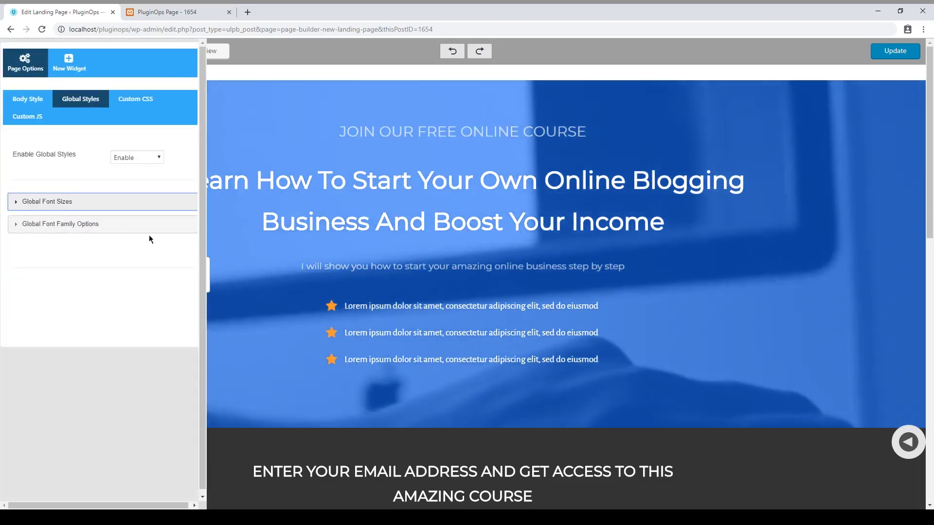
left_click(102, 209)
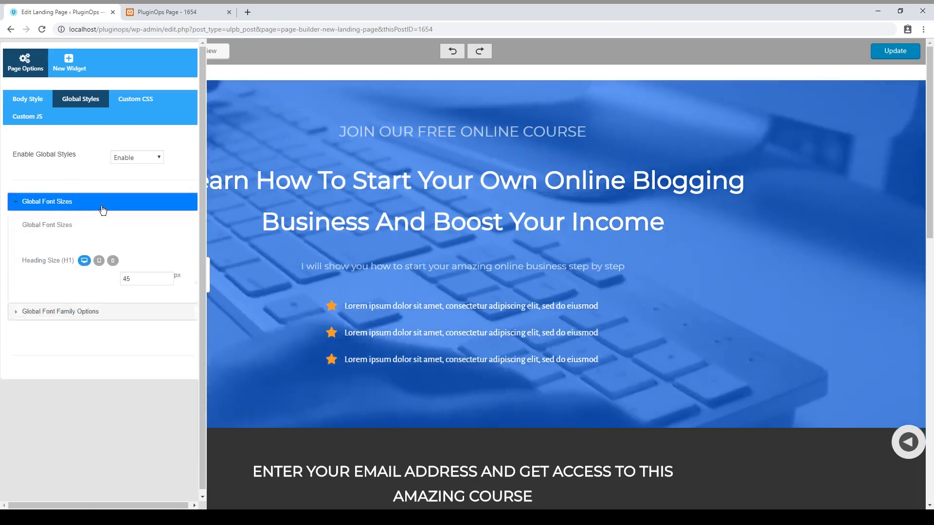
Step: Set the global tablet font sizes to 23 px for H1 and 18 px for H2, and collapse the font size settings
scroll(102, 224, "down", 3)
left_click(138, 121)
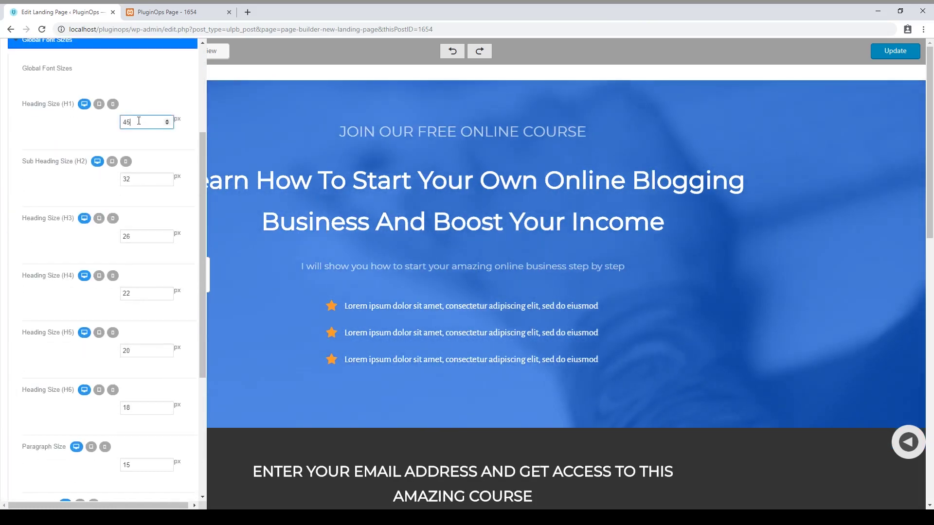
left_click(99, 104)
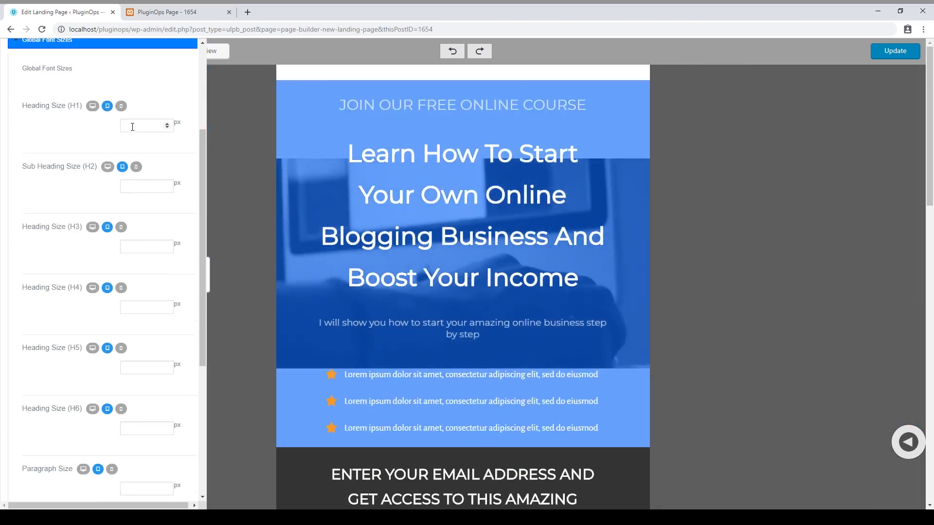
left_click(133, 126)
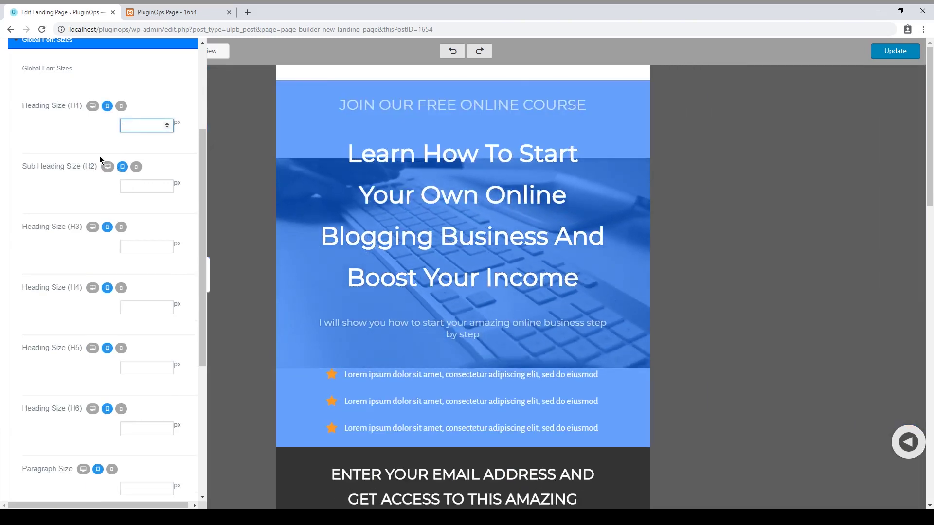
type("23")
left_click(131, 186)
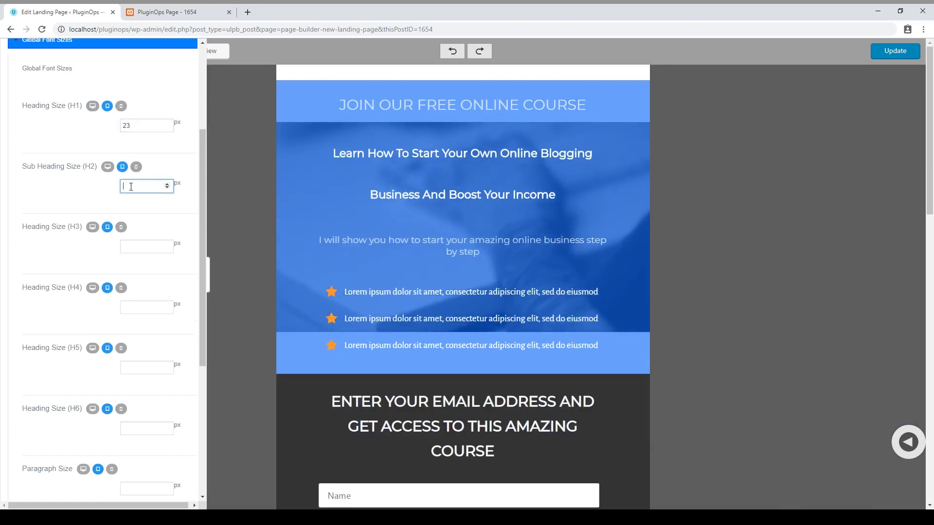
left_click(85, 205)
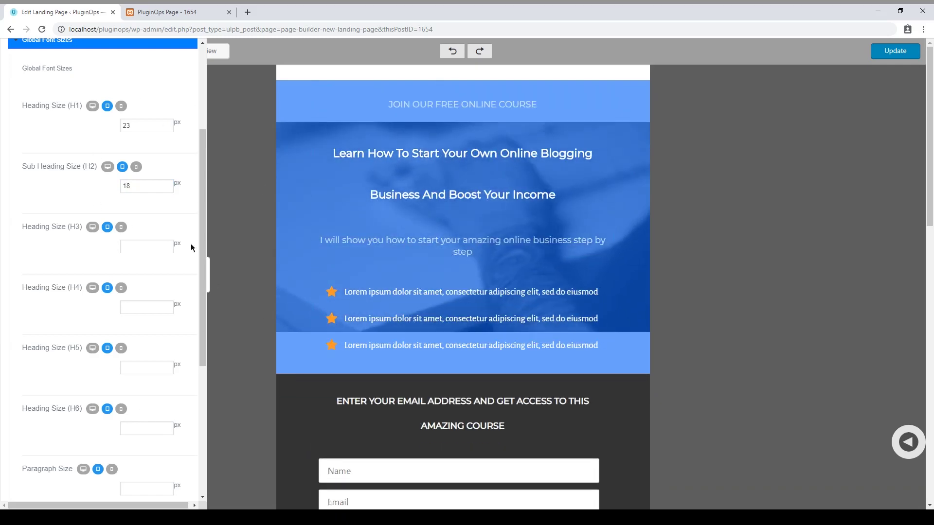
scroll(124, 127, "up", 4)
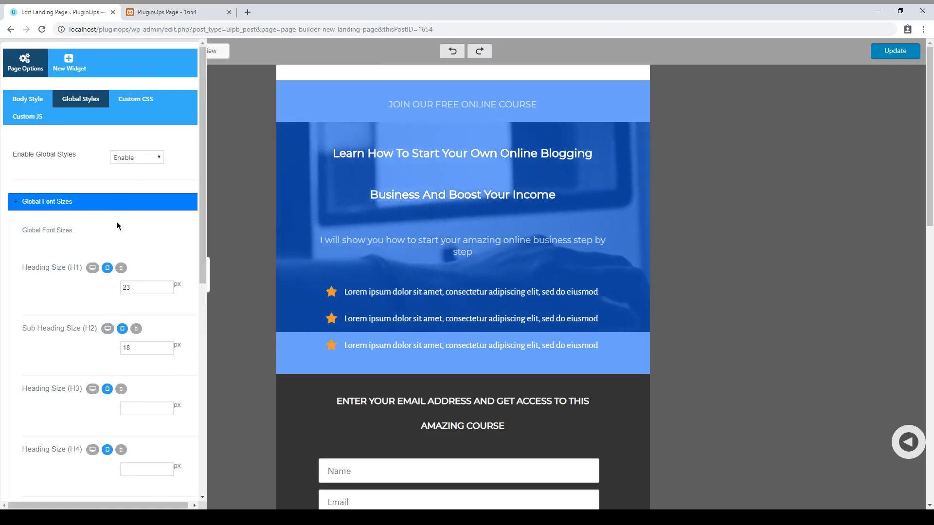
left_click(118, 208)
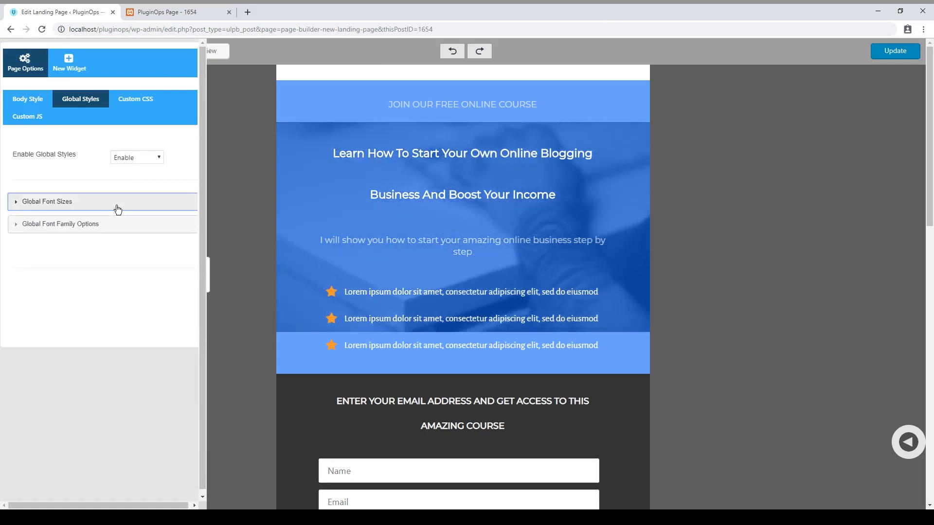